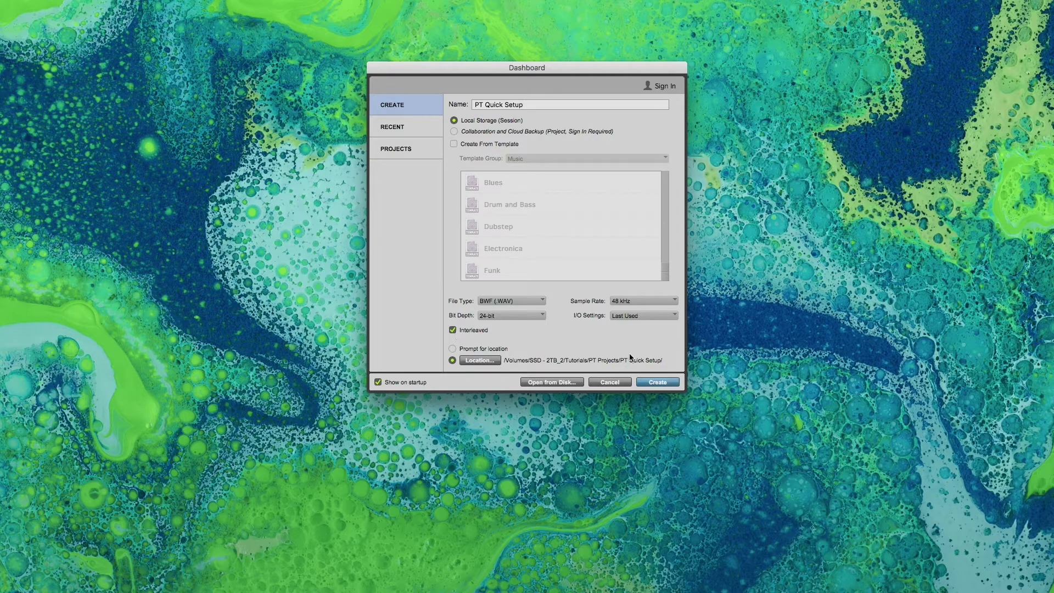
Step: Create the PT Quick Setup session as 24-bit BWF (WAV), 48 kHz, interleaved
{"action": "left_click", "coordinate": [656, 382]}
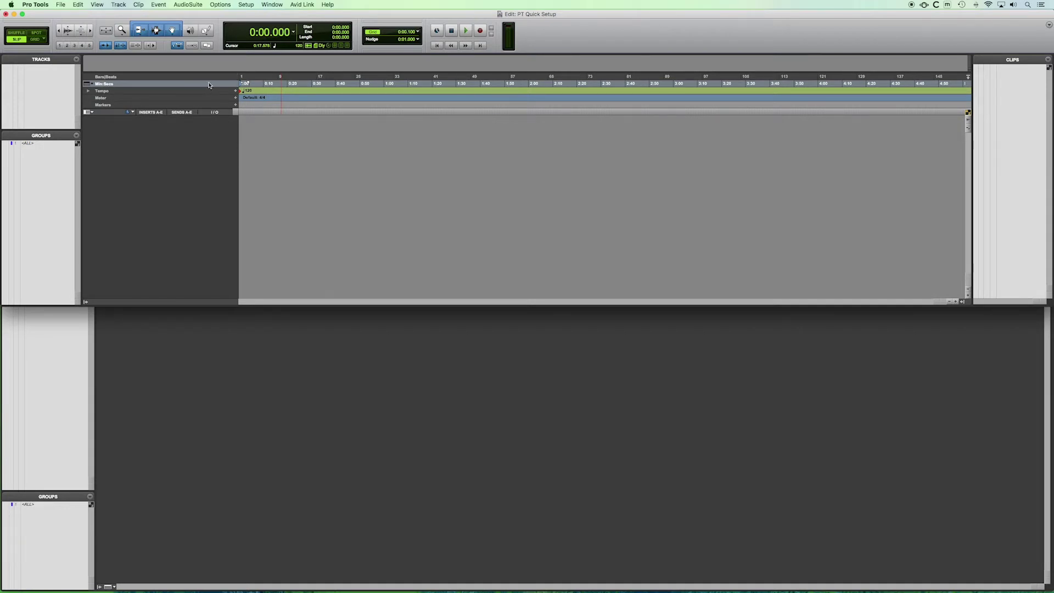
Step: Start a New Tracks setup with four track rows
{"action": "left_click", "coordinate": [120, 5]}
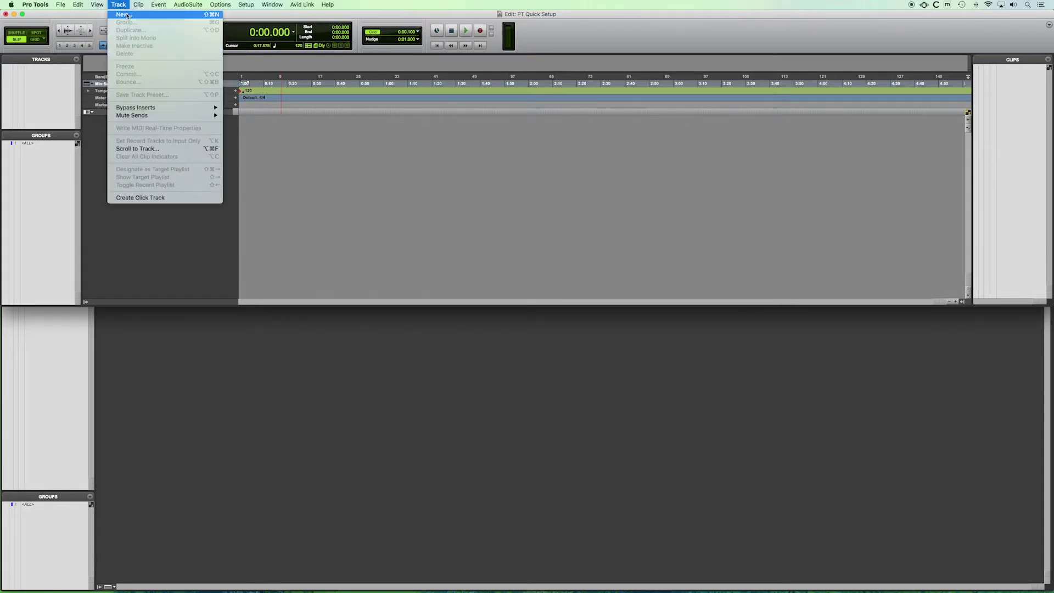
{"action": "left_click", "coordinate": [127, 15]}
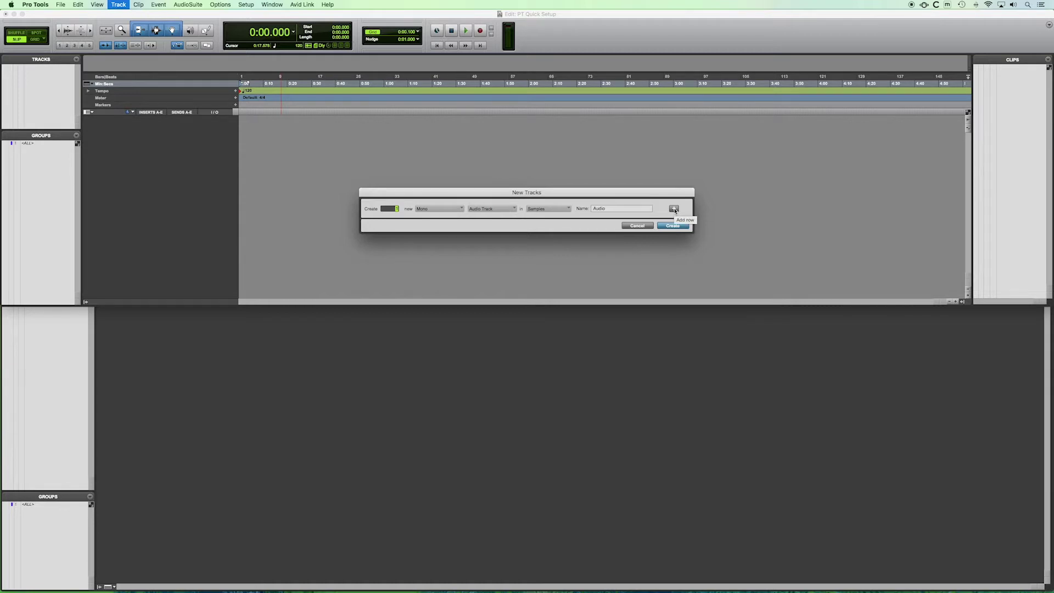
{"action": "left_click", "coordinate": [674, 209]}
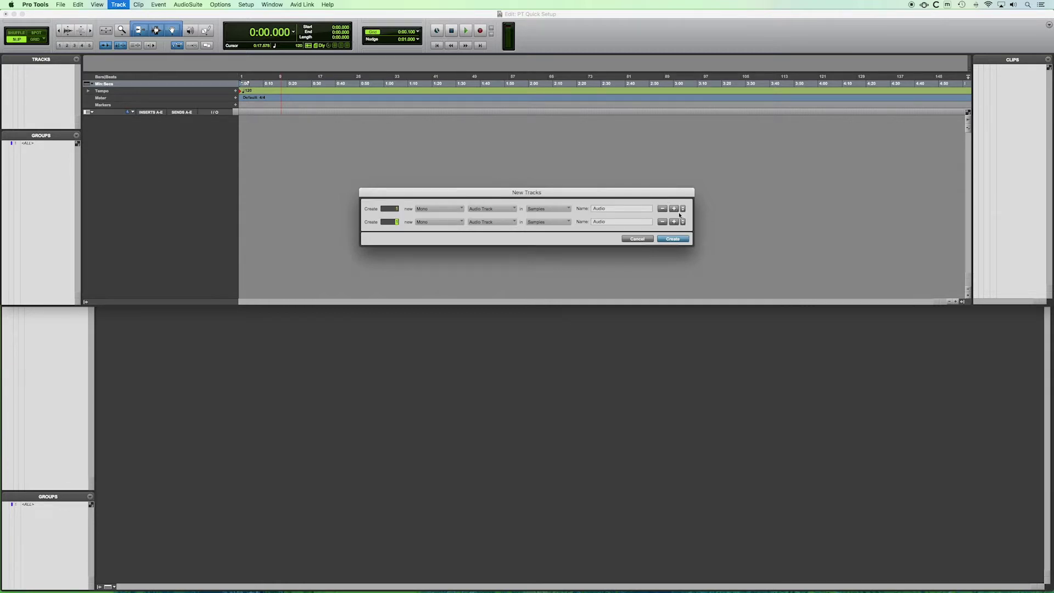
{"action": "left_click", "coordinate": [676, 223]}
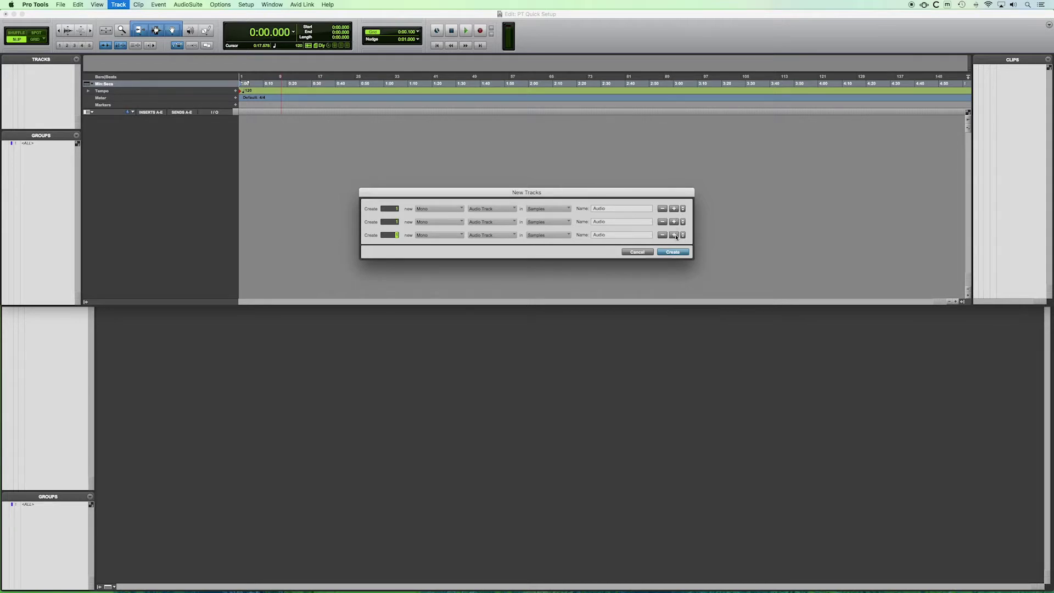
{"action": "left_click", "coordinate": [674, 235]}
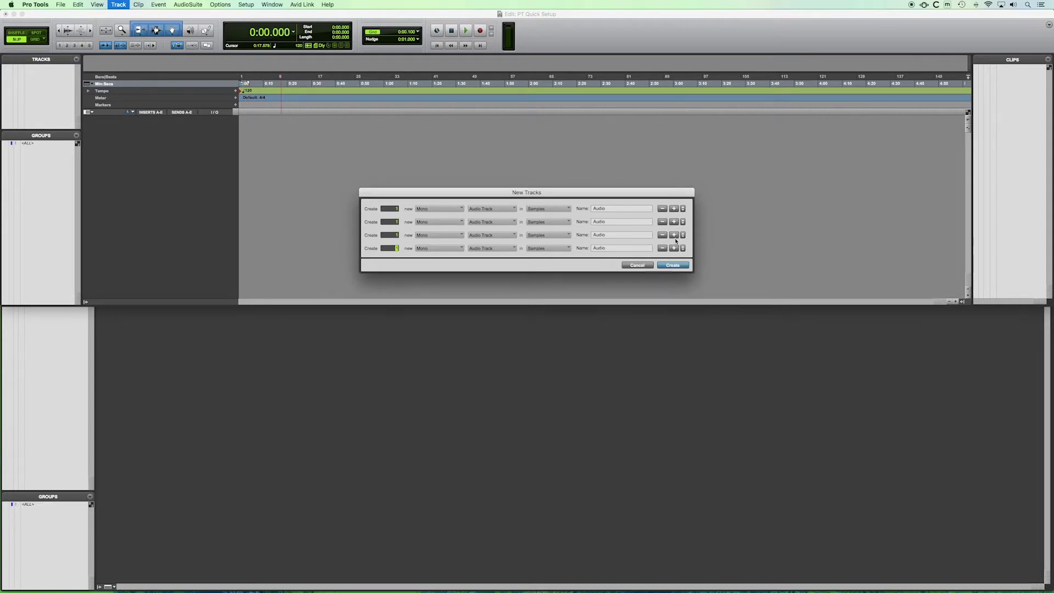
Step: Make the first row a stereo Master Fader
{"action": "left_click", "coordinate": [438, 211]}
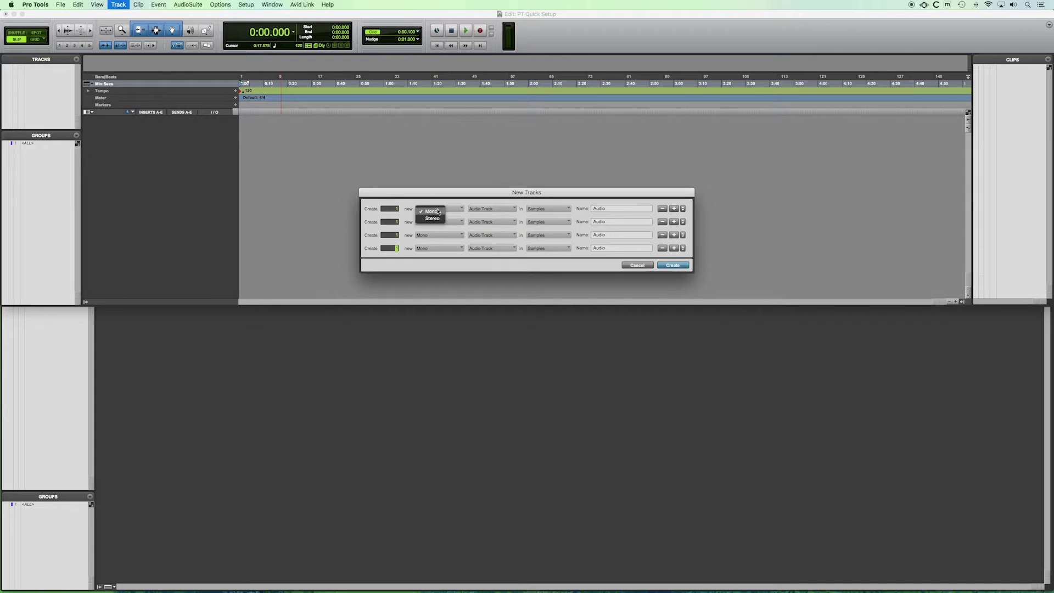
{"action": "left_click", "coordinate": [439, 219]}
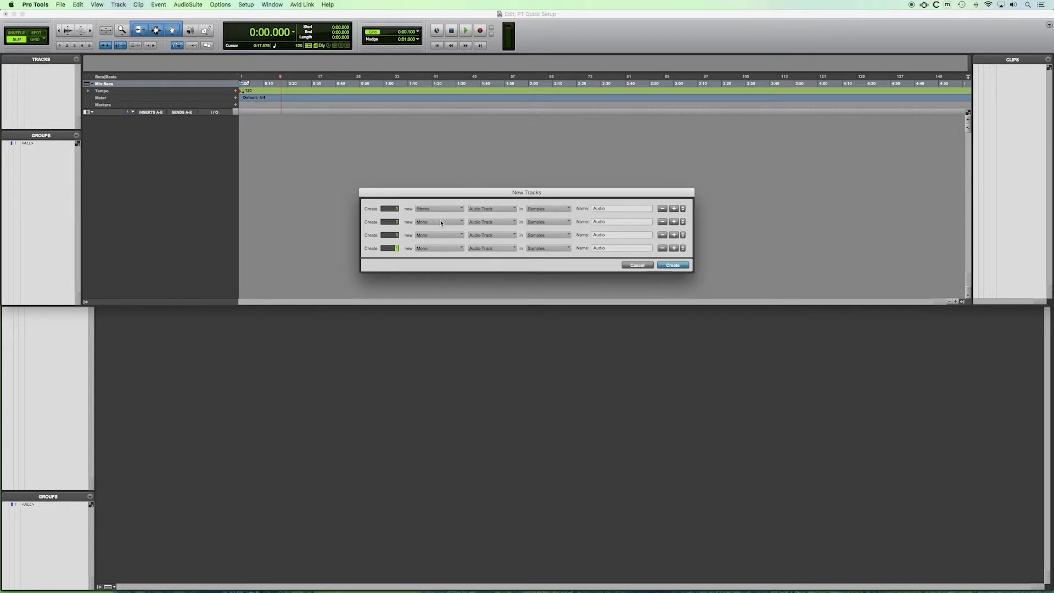
{"action": "left_click", "coordinate": [495, 213]}
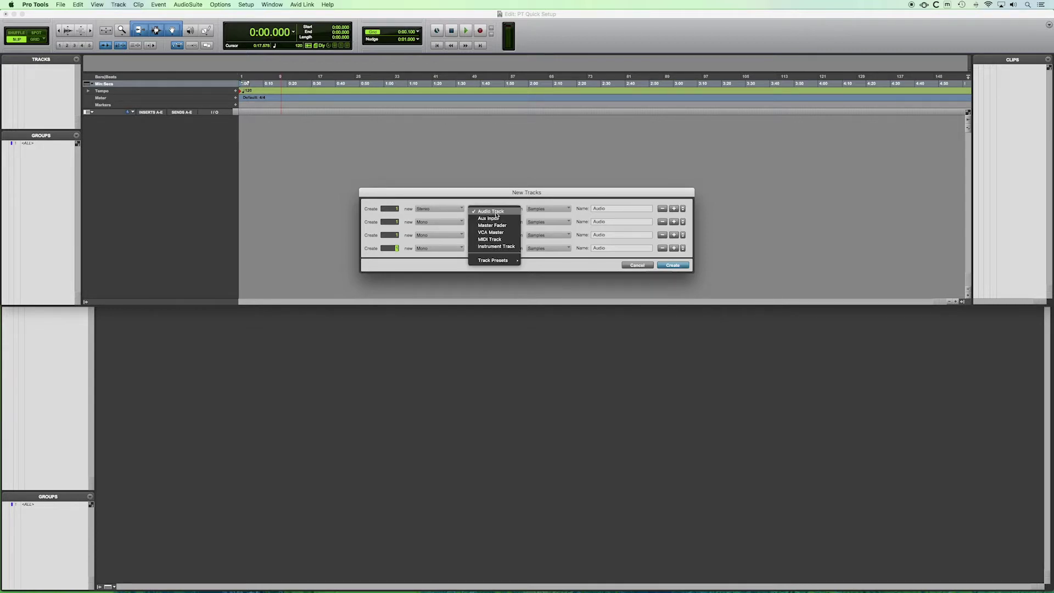
{"action": "left_click", "coordinate": [494, 225]}
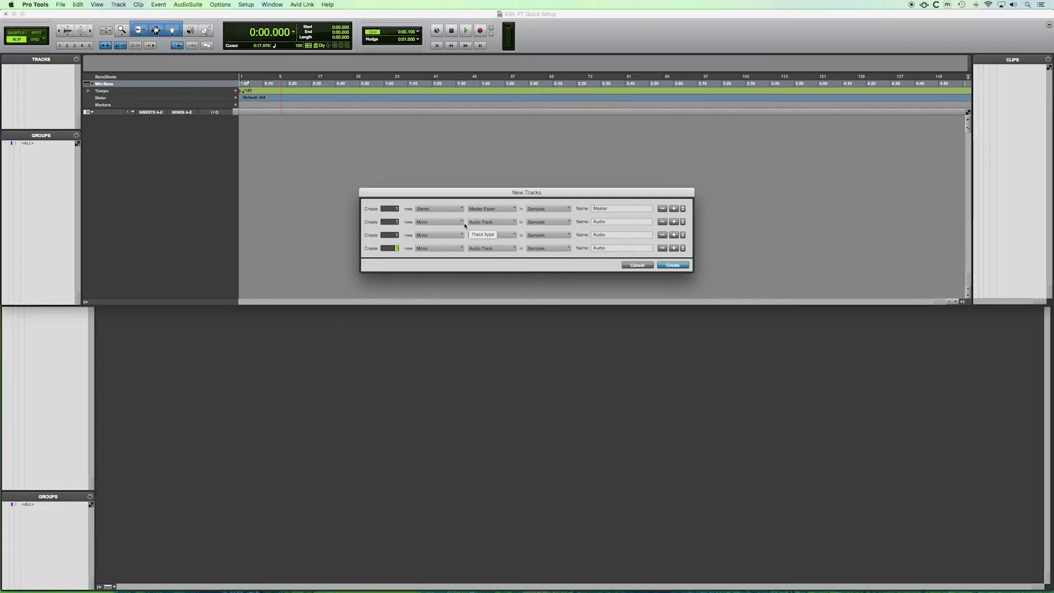
Step: Set row 2 to two mono tracks named Audio Mono and row 3 to stereo Audio St
{"action": "left_click", "coordinate": [396, 221]}
{"action": "left_click", "coordinate": [614, 222]}
{"action": "left_click", "coordinate": [427, 236]}
{"action": "left_click", "coordinate": [428, 243]}
{"action": "left_click", "coordinate": [607, 235]}
Step: Make row 4 a stereo Instrument Track, create all tracks, and view them in the Mix window
{"action": "left_click", "coordinate": [453, 248]}
{"action": "left_click", "coordinate": [434, 256]}
{"action": "left_click", "coordinate": [487, 249]}
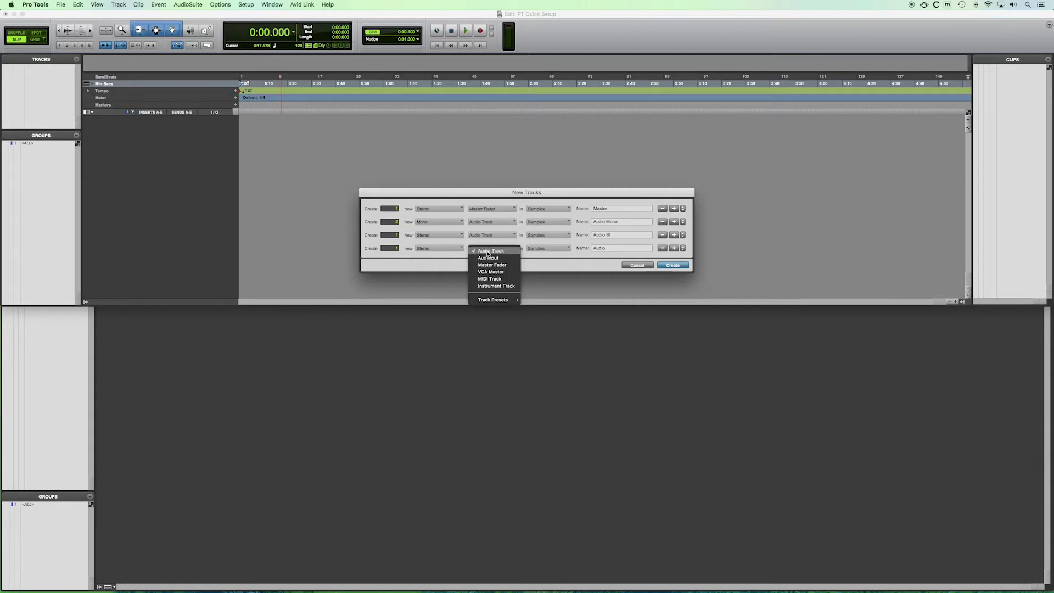
{"action": "left_click", "coordinate": [495, 286]}
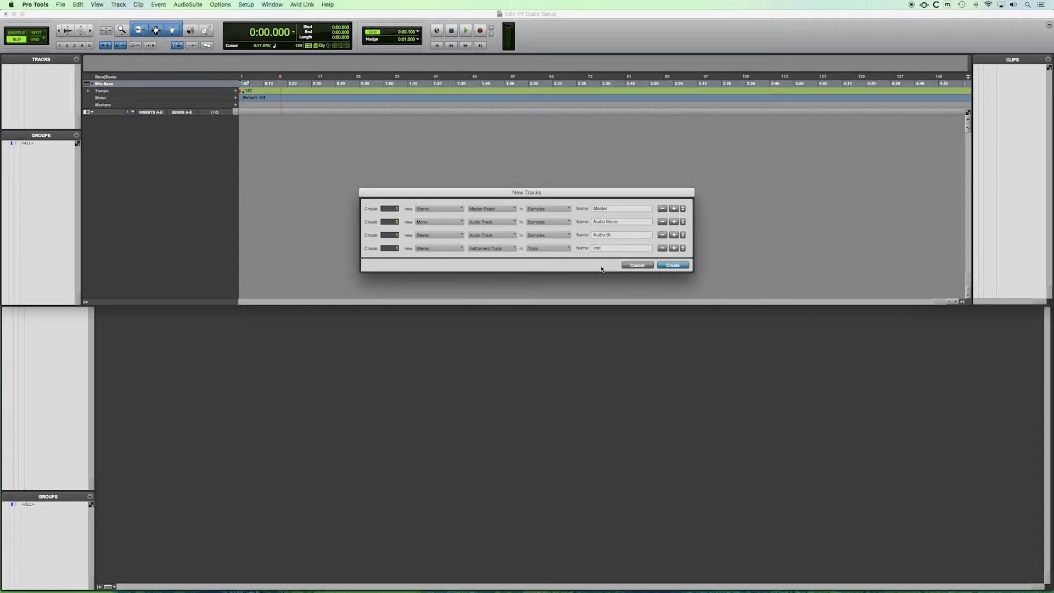
{"action": "left_click", "coordinate": [672, 265]}
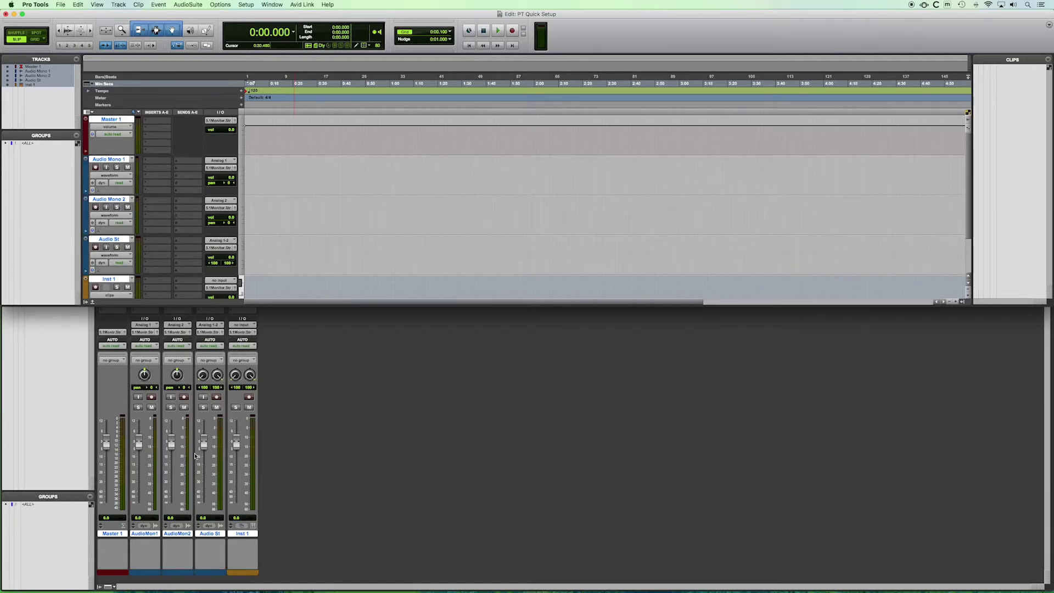
{"action": "left_click", "coordinate": [293, 450]}
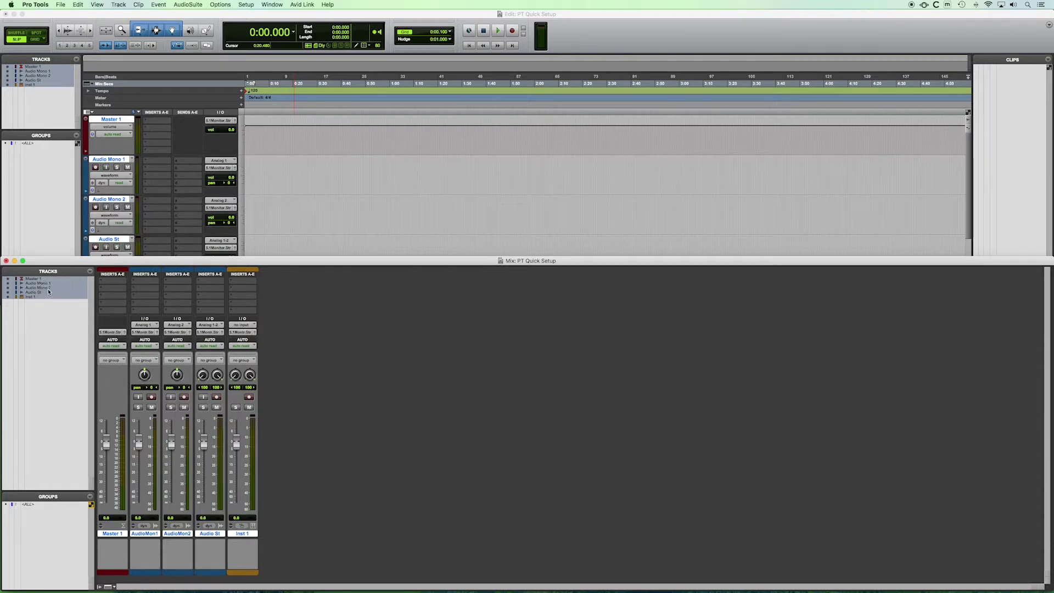
Step: Move Master 1 below Inst 1 so it is last in the track order
{"action": "left_click", "coordinate": [259, 179]}
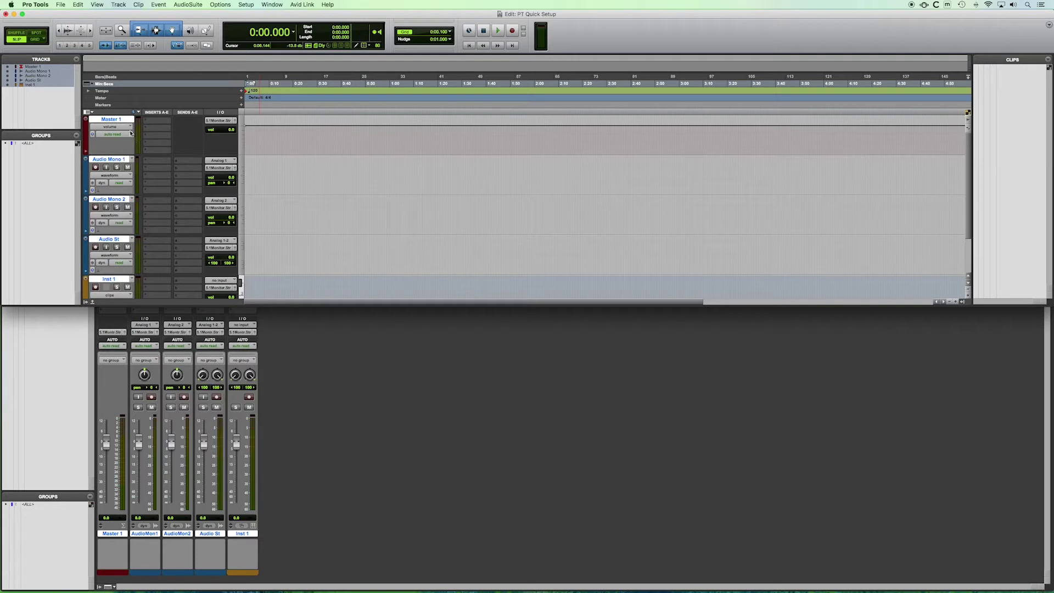
{"action": "left_click", "coordinate": [116, 120]}
{"action": "left_click", "coordinate": [111, 121]}
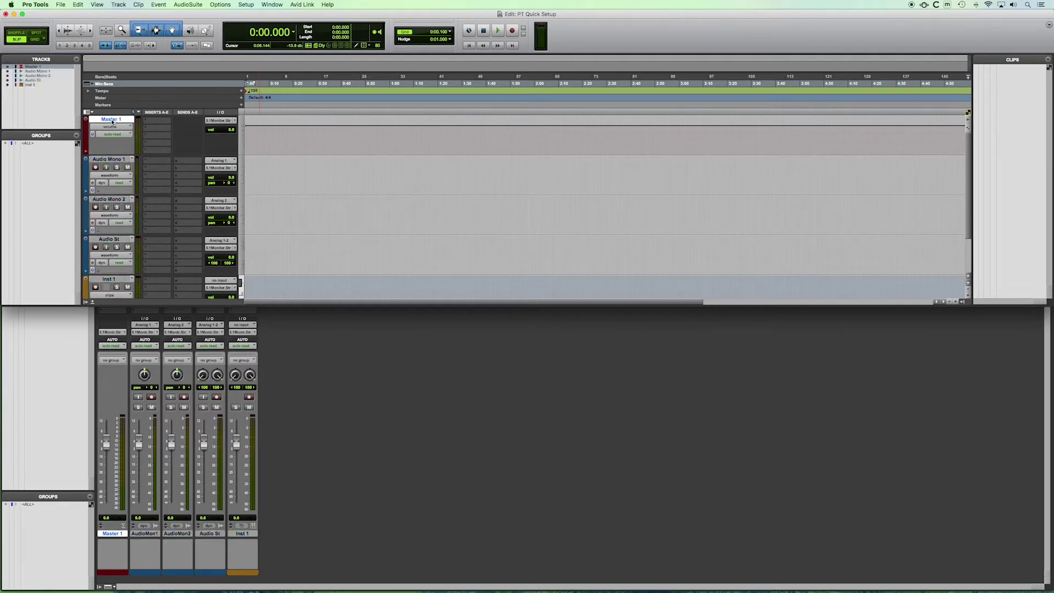
{"action": "left_click_drag", "start_coordinate": [110, 121], "coordinate": [107, 267]}
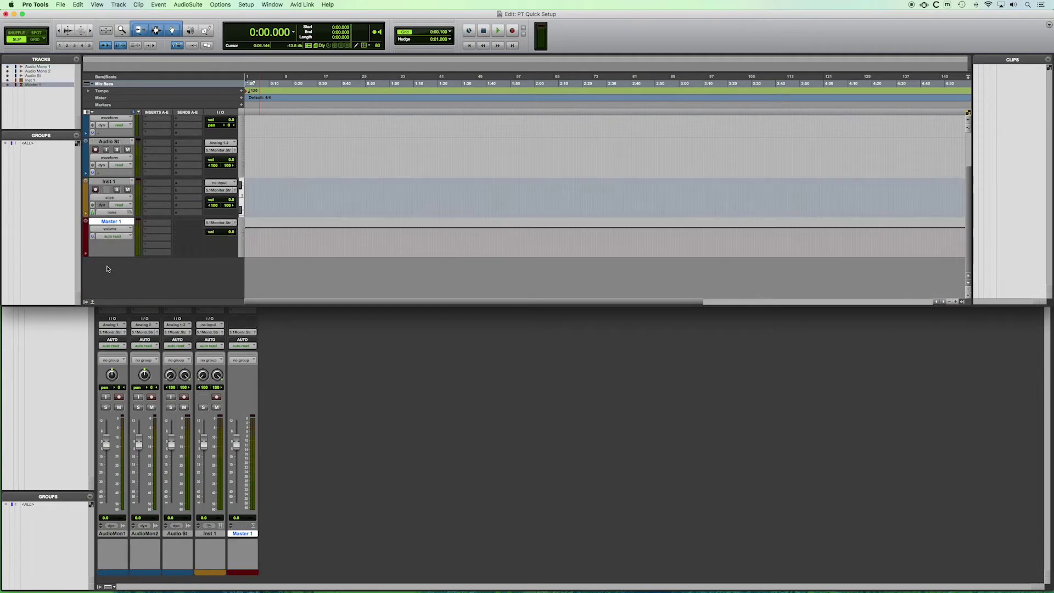
{"action": "left_click", "coordinate": [310, 385]}
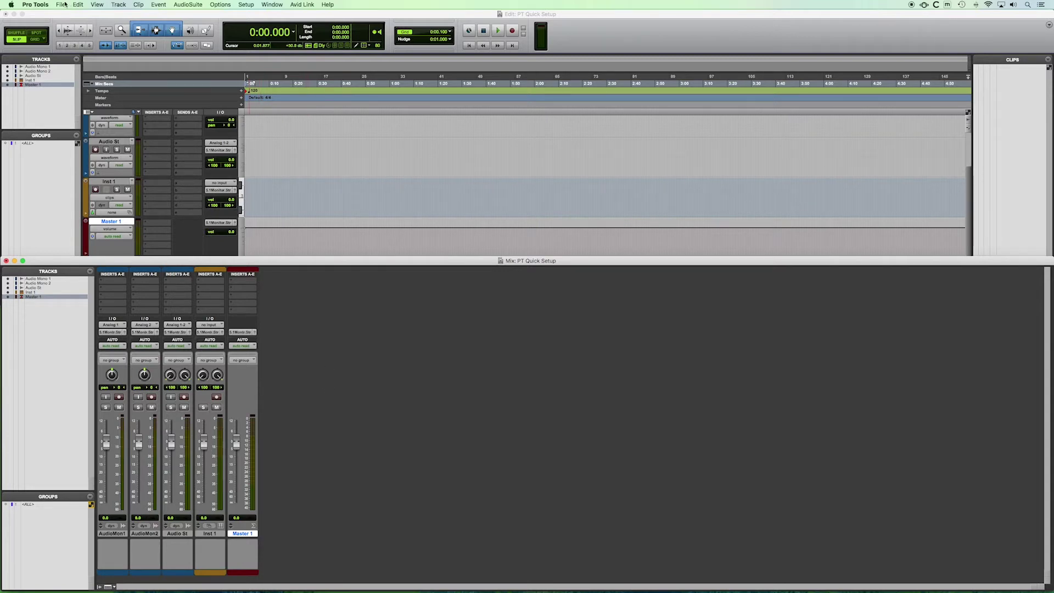
{"action": "scroll", "coordinate": [306, 152], "scroll_direction": "up", "scroll_amount": 3}
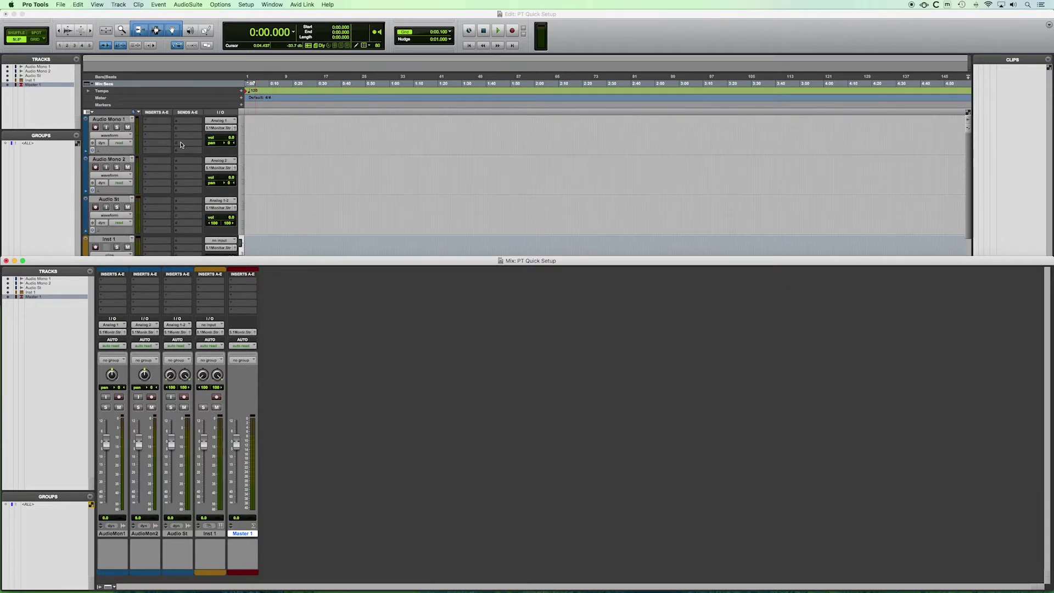
Step: With Audio Mono 1 selected, queue Whats the Buzz_DIALOGUE_04_30_20.wav for import as a copy
{"action": "left_click", "coordinate": [115, 119]}
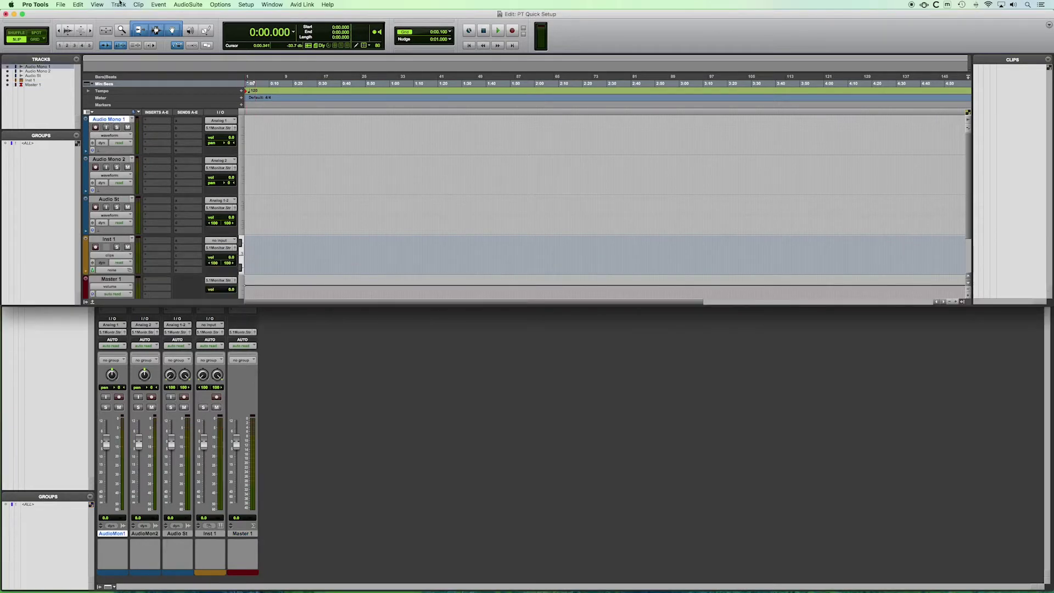
{"action": "left_click", "coordinate": [60, 4]}
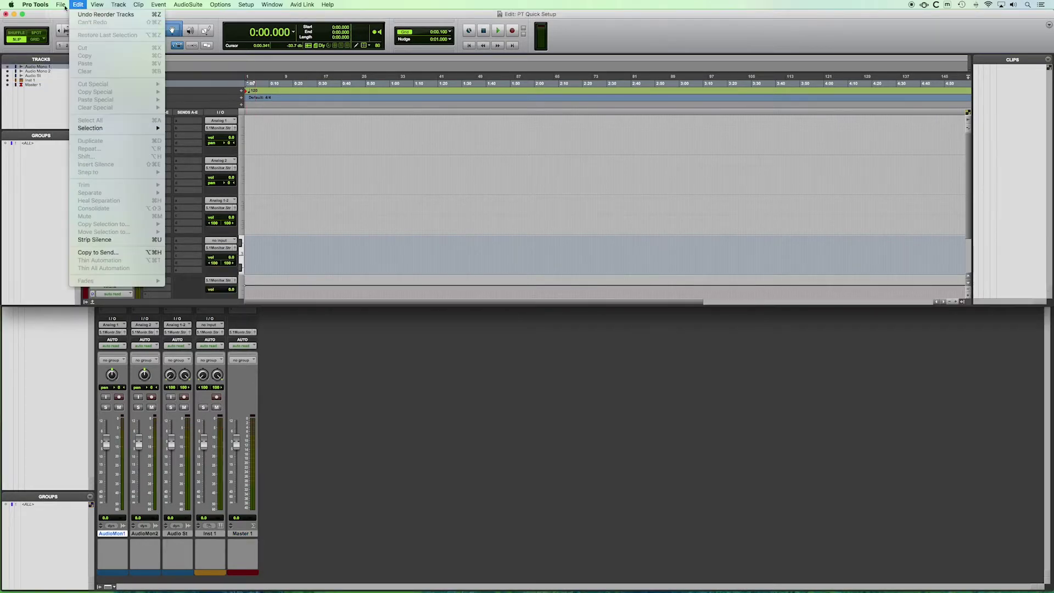
{"action": "mouse_move", "coordinate": [71, 134]}
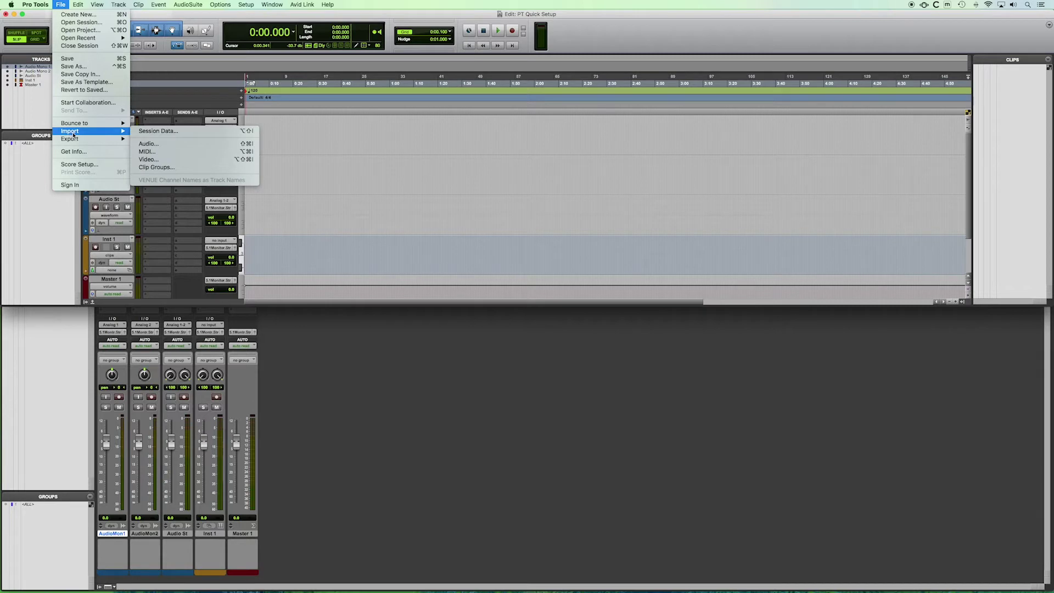
{"action": "left_click", "coordinate": [153, 144]}
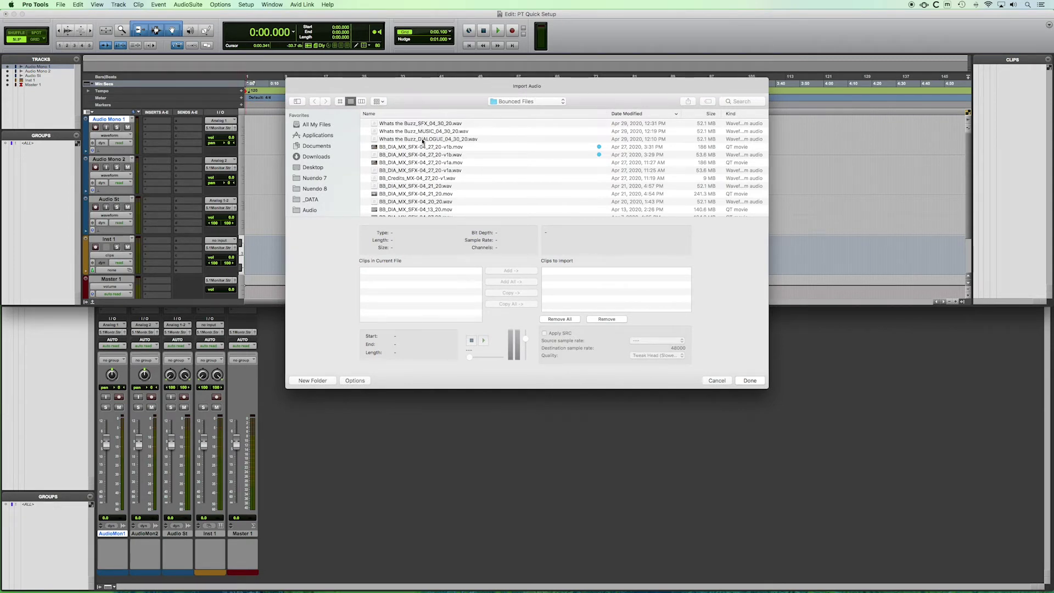
{"action": "left_click", "coordinate": [419, 140]}
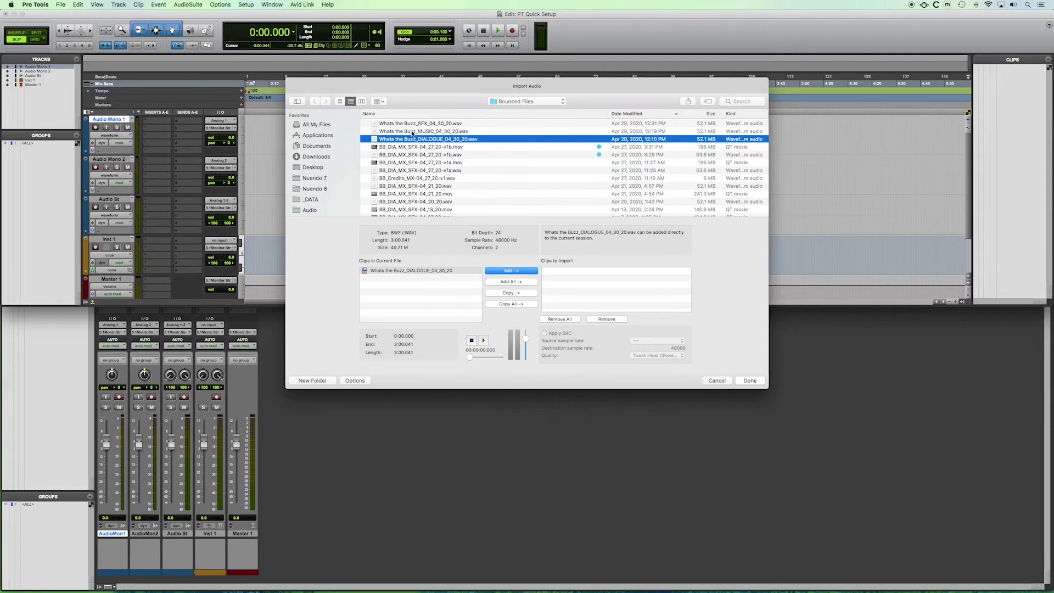
{"action": "left_click", "coordinate": [510, 294]}
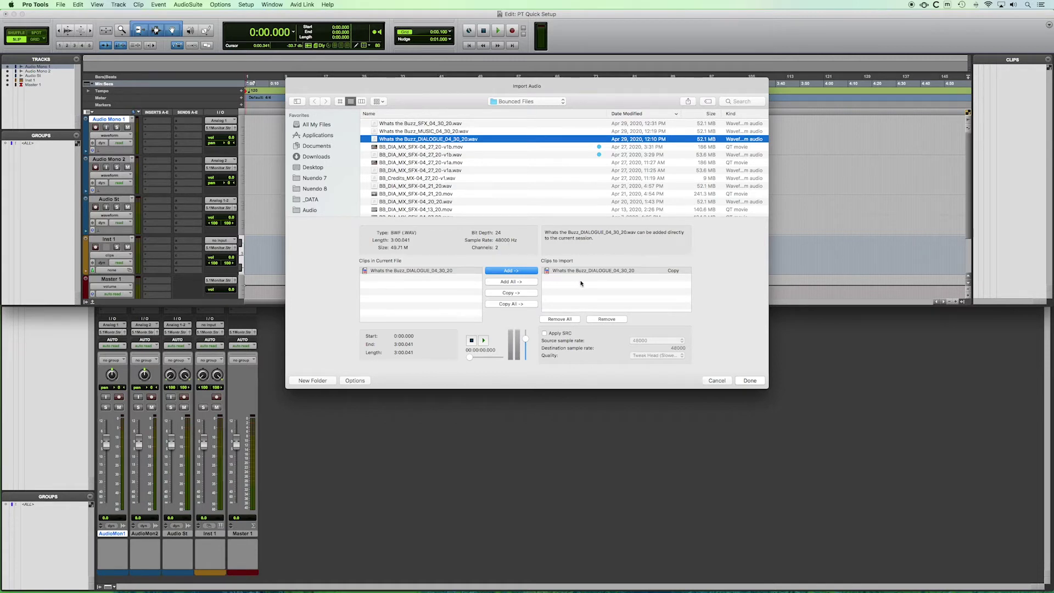
Step: Confirm the queued dialogue file for import
{"action": "left_click", "coordinate": [748, 381]}
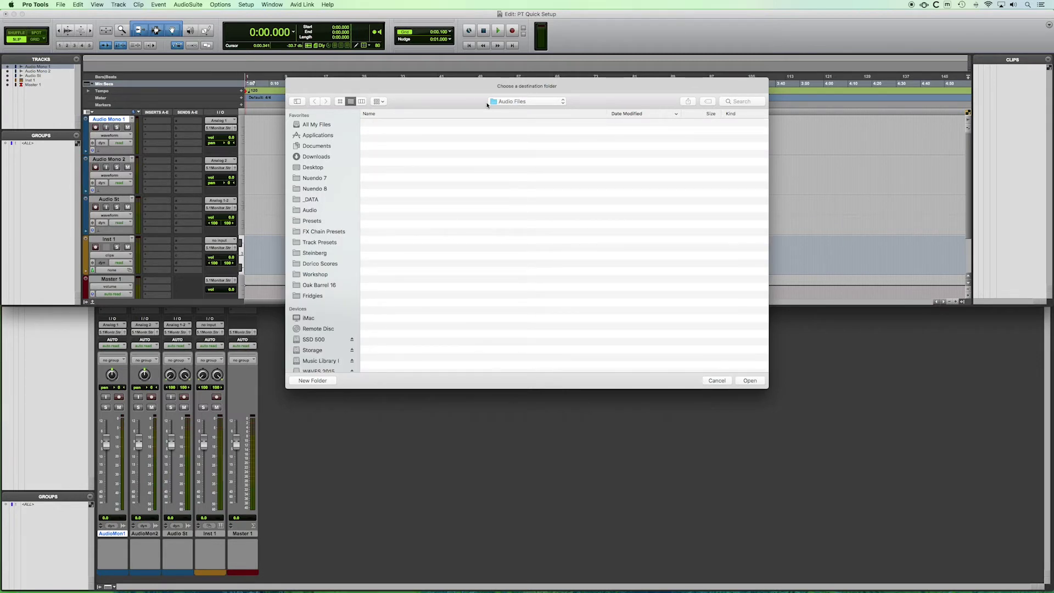
Step: Accept Audio Files as the destination folder for the copied dialogue file
{"action": "left_click", "coordinate": [513, 103]}
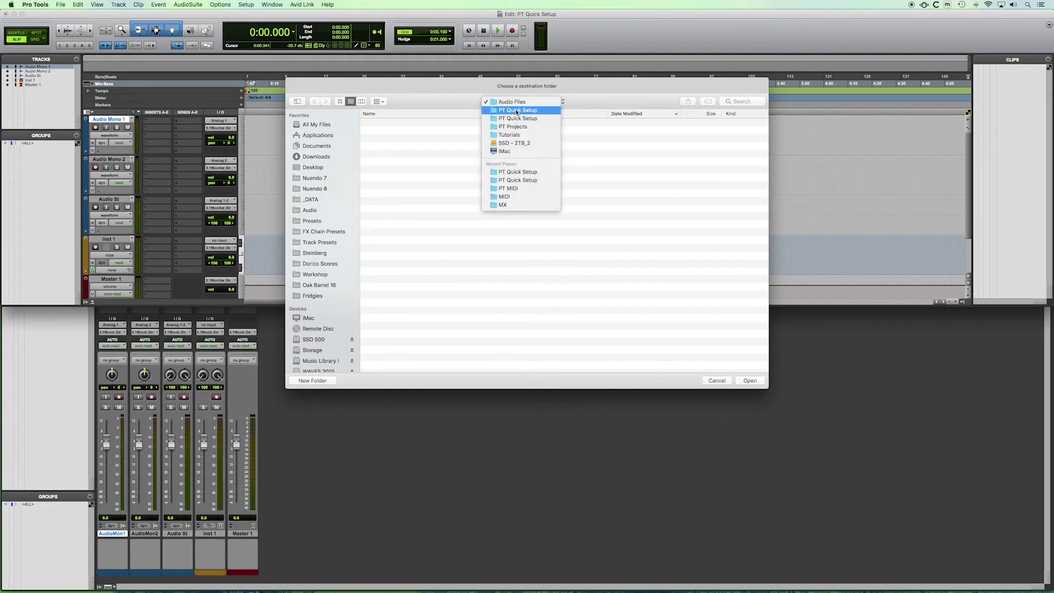
{"action": "left_click", "coordinate": [375, 151]}
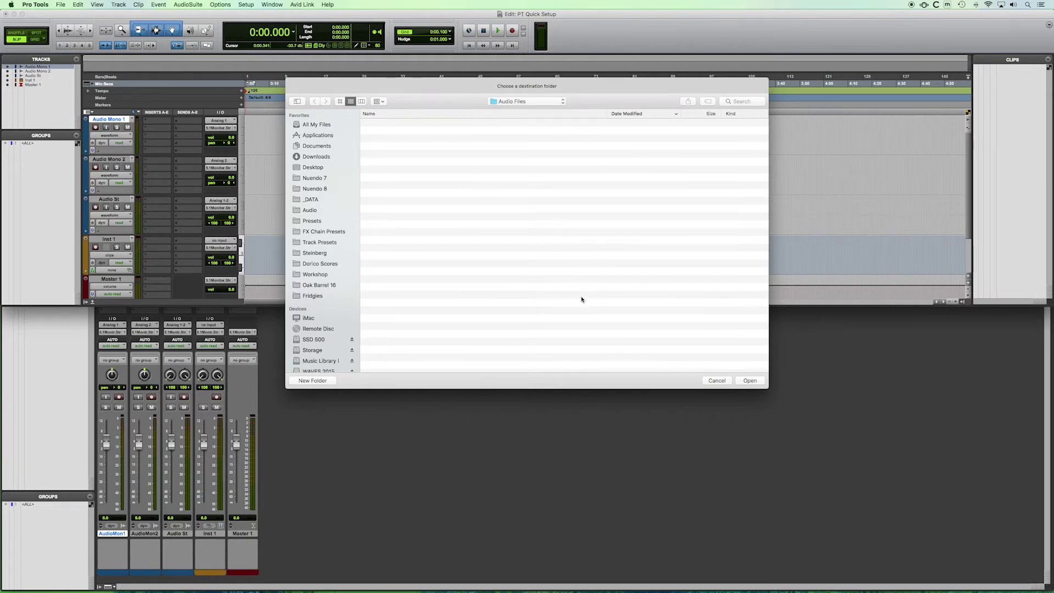
{"action": "left_click", "coordinate": [748, 380]}
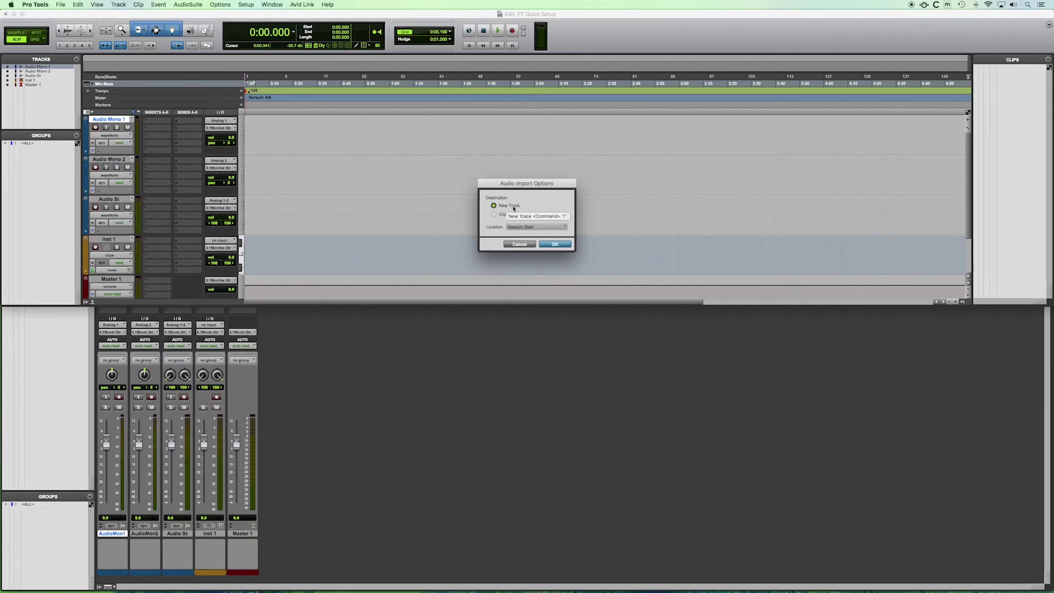
Step: Import the dialogue file to the Clip List only
{"action": "left_click", "coordinate": [519, 228]}
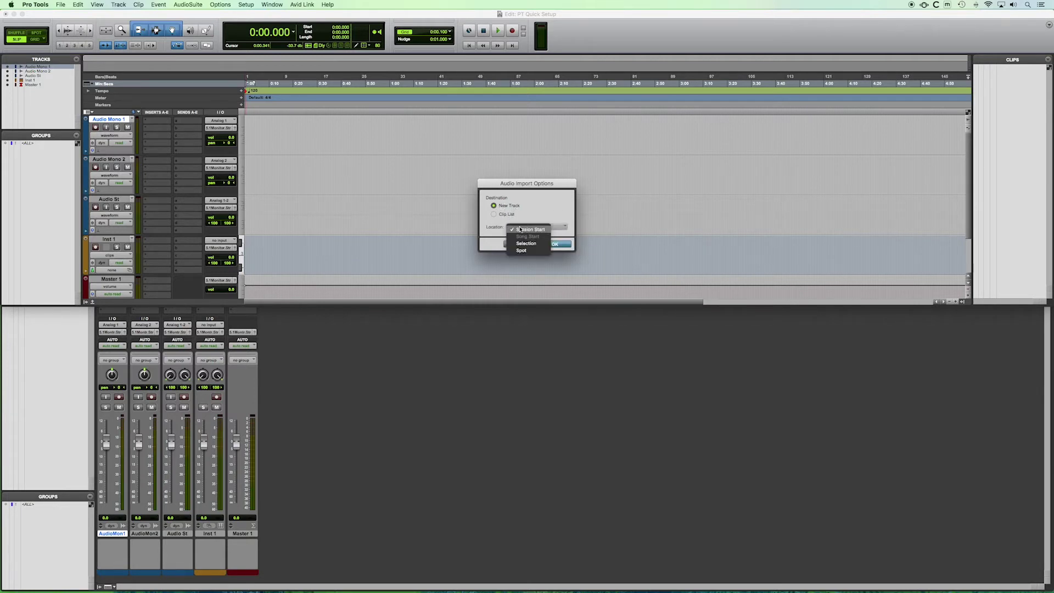
{"action": "left_click", "coordinate": [544, 210]}
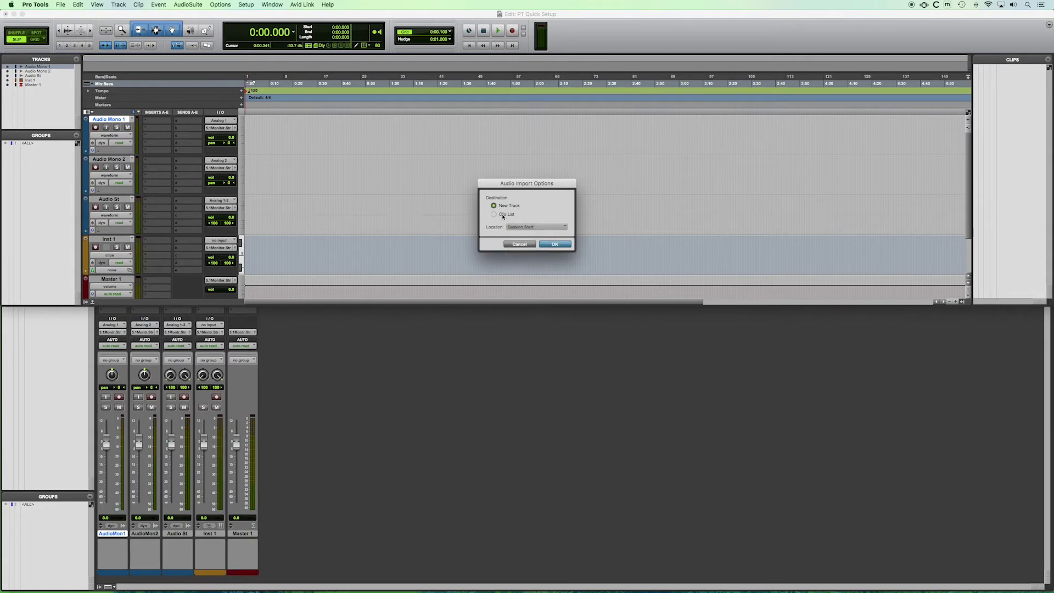
{"action": "left_click", "coordinate": [493, 214]}
{"action": "left_click", "coordinate": [553, 245]}
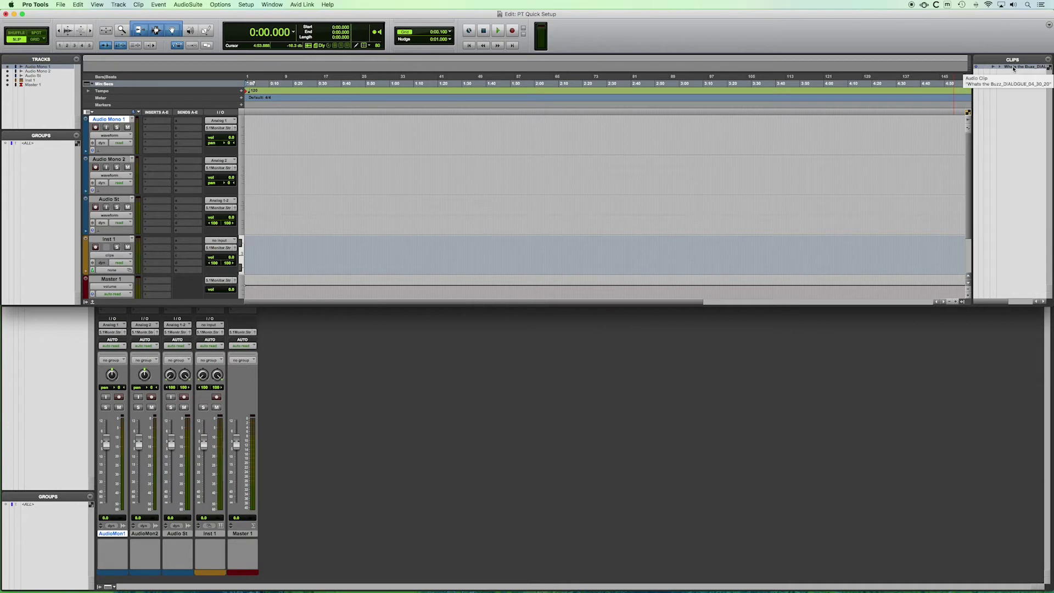
Step: Place the dialogue clip on the Audio St track at session start
{"action": "left_click_drag", "start_coordinate": [1013, 68], "coordinate": [226, 214]}
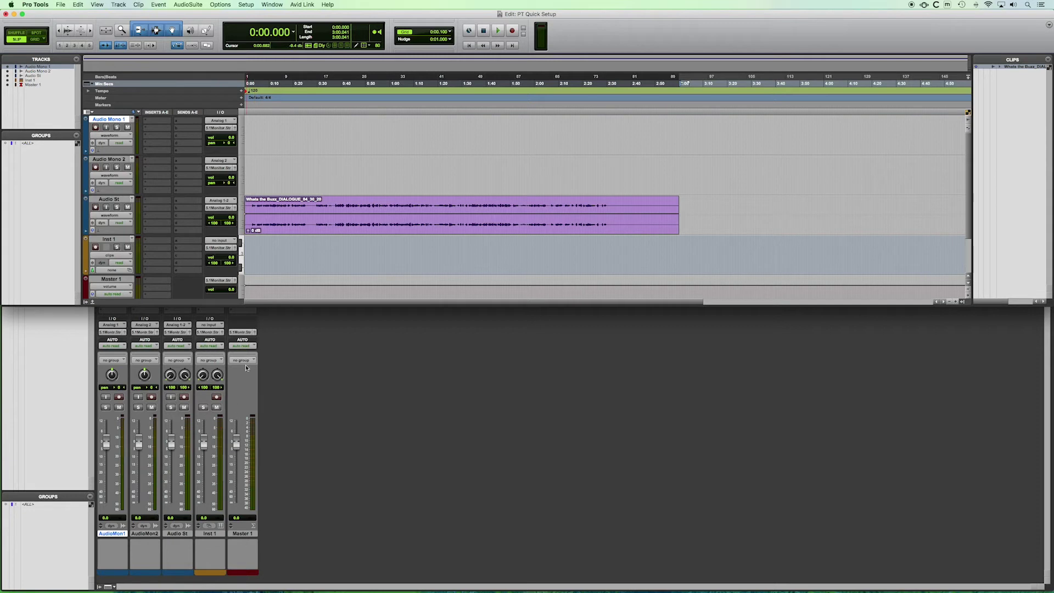
{"action": "left_click", "coordinate": [246, 333]}
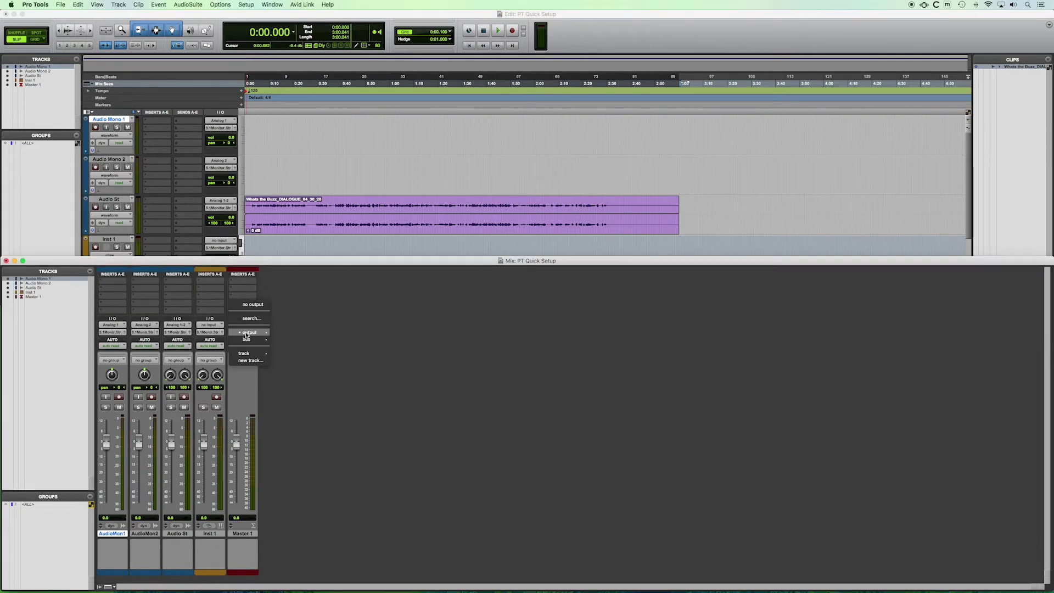
Step: Check that Master 1 and Inst 1 outputs stay on the stereo monitor path
{"action": "mouse_move", "coordinate": [247, 334]}
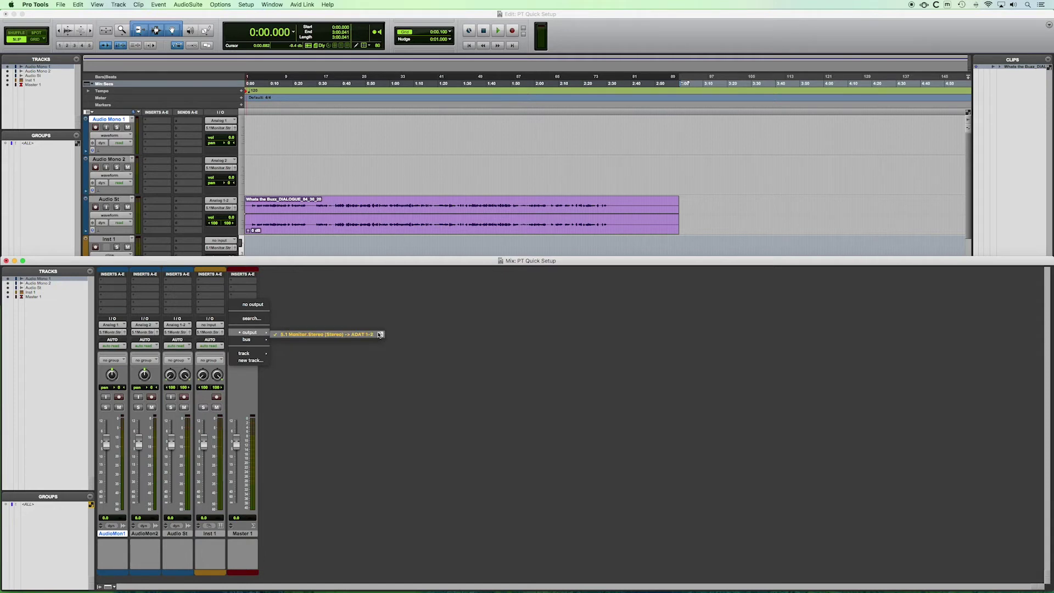
{"action": "left_click", "coordinate": [353, 384]}
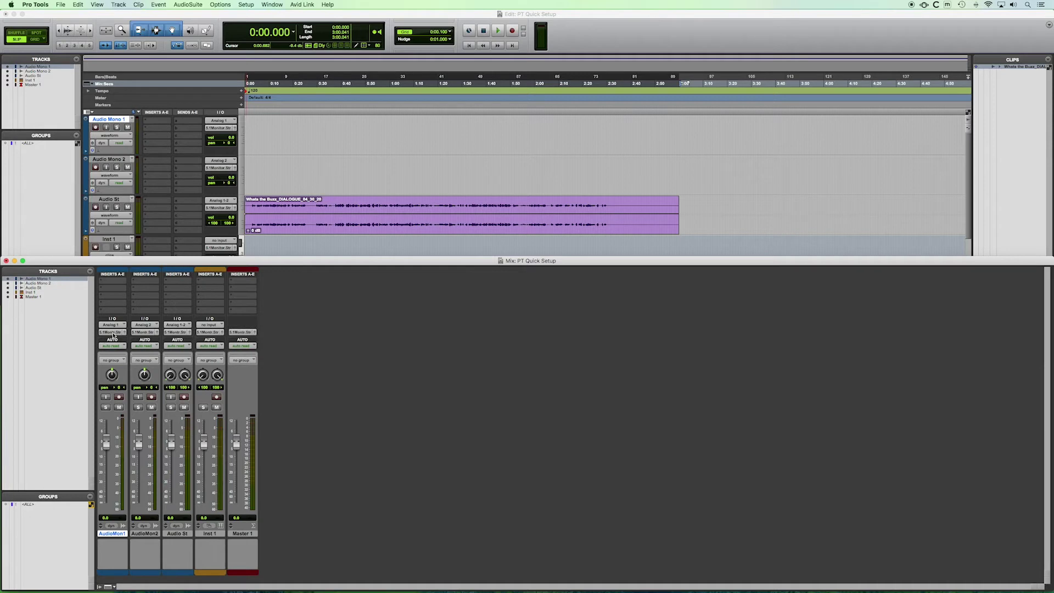
{"action": "left_click", "coordinate": [211, 333]}
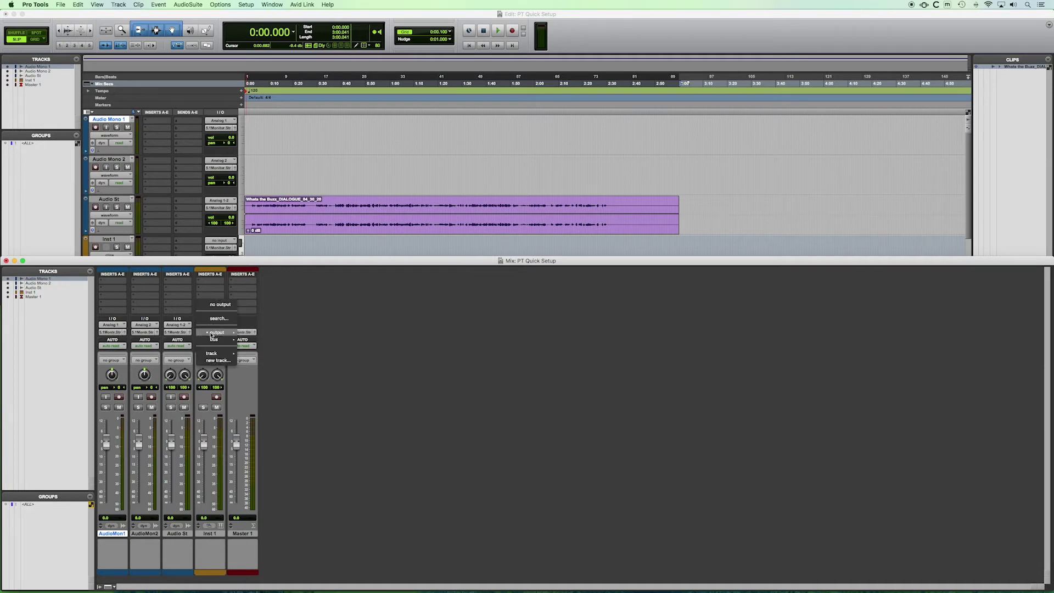
{"action": "mouse_move", "coordinate": [212, 335]}
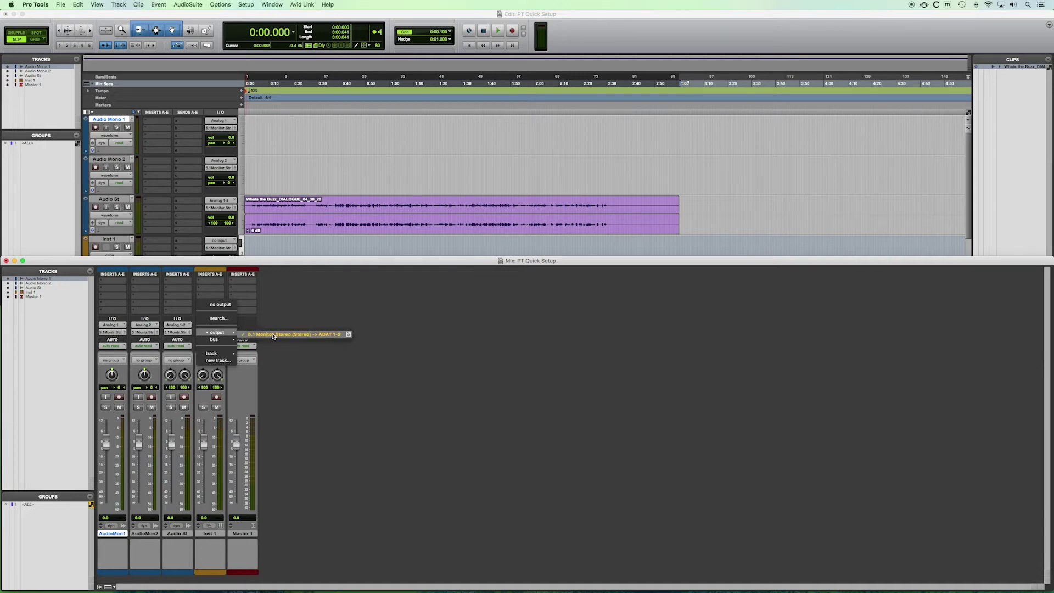
{"action": "left_click", "coordinate": [278, 362]}
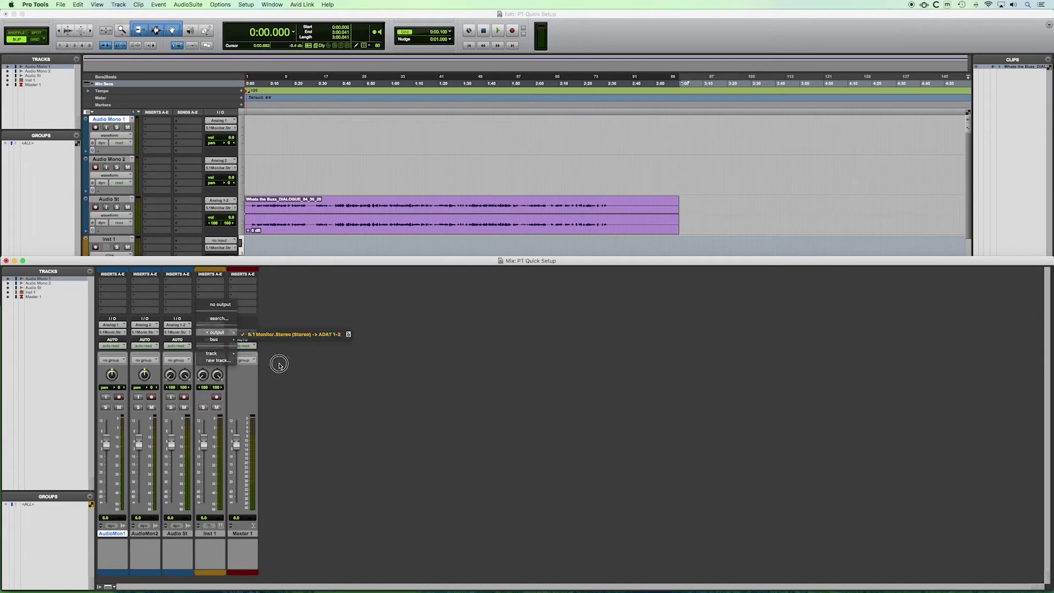
Step: Select Audio St and lower the Master 1 fader to -12.1 dB
{"action": "left_click", "coordinate": [123, 200]}
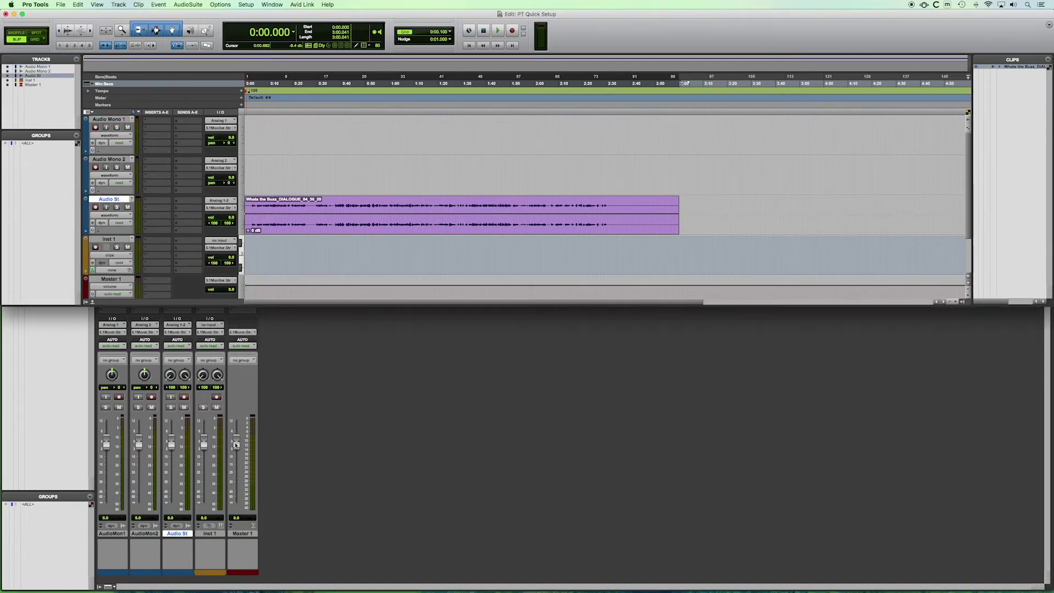
{"action": "left_click_drag", "start_coordinate": [236, 444], "coordinate": [235, 464]}
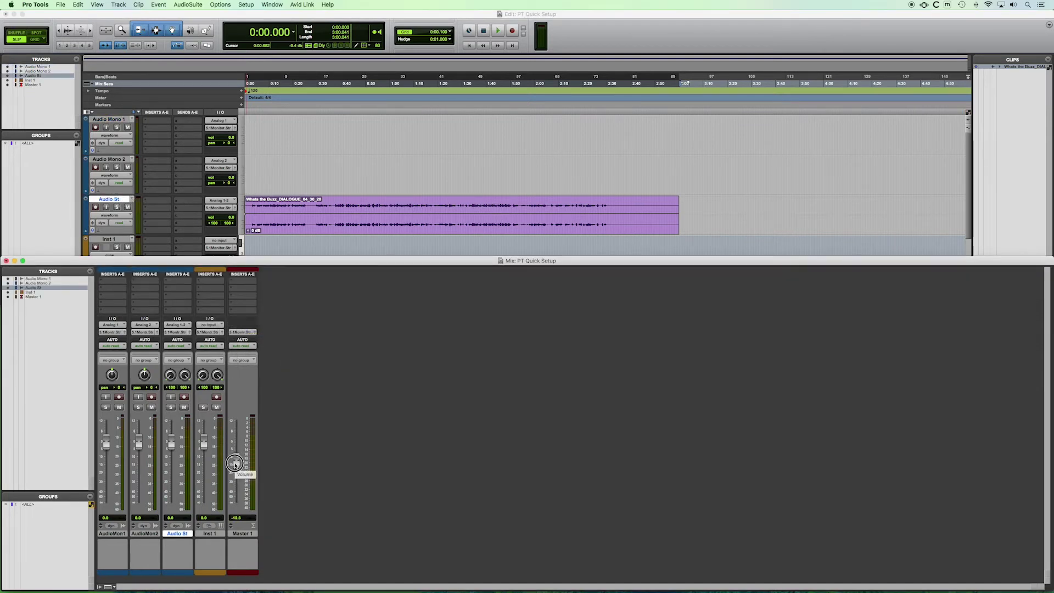
{"action": "left_click_drag", "start_coordinate": [234, 464], "coordinate": [234, 462]}
Step: Play the dialogue clip on Audio St from 0:07.168, then stop back at that point
{"action": "left_click", "coordinate": [216, 78]}
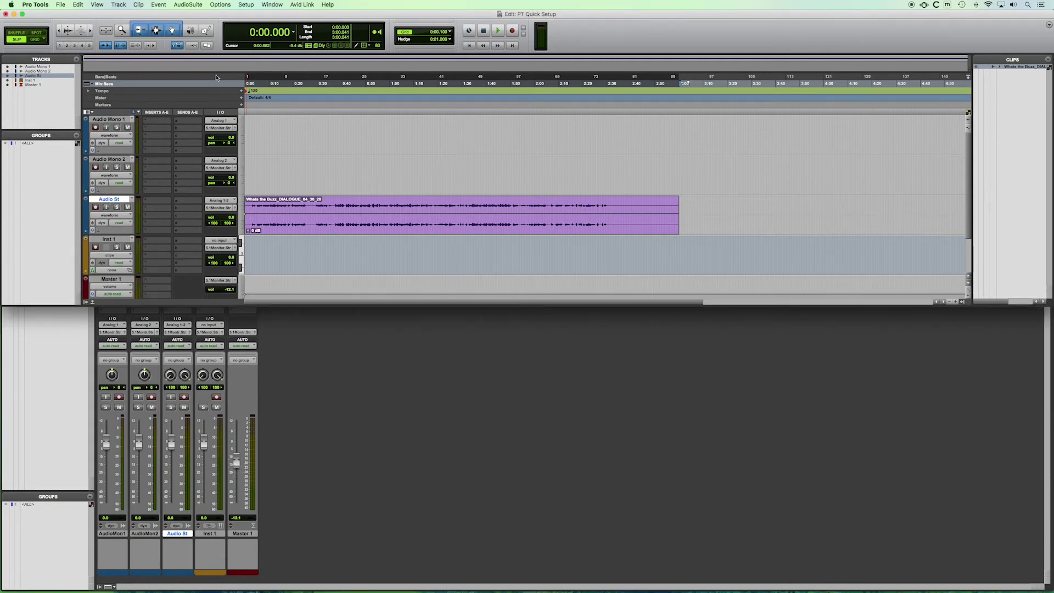
{"action": "left_click", "coordinate": [263, 211]}
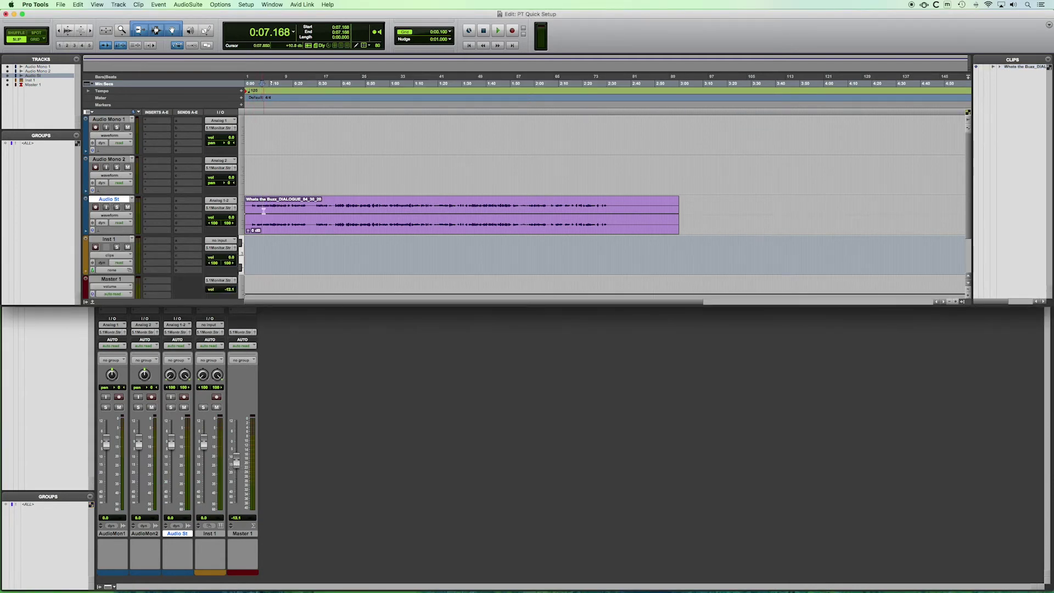
{"action": "key", "text": "space"}
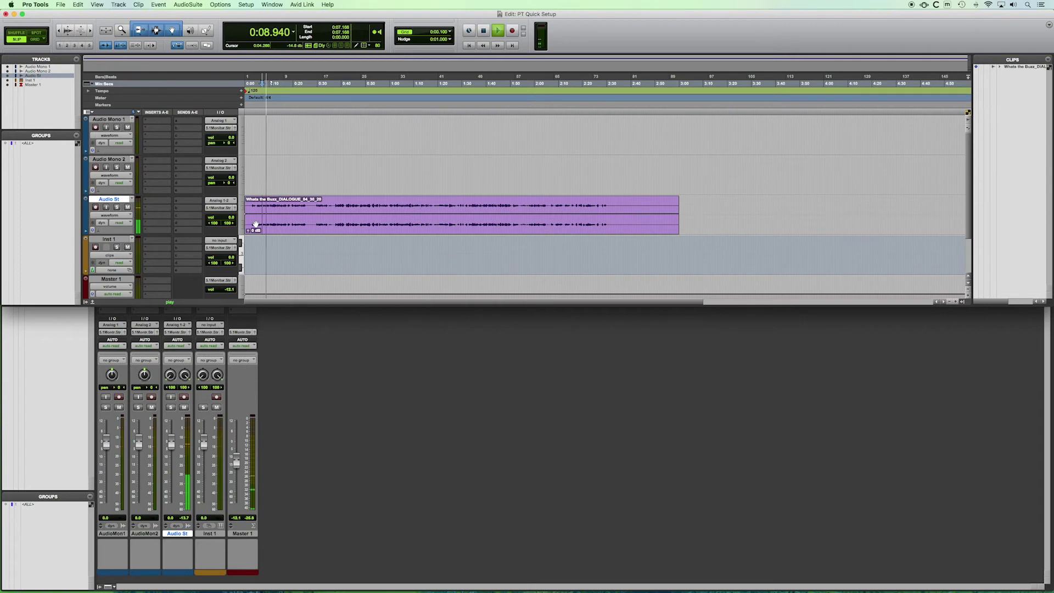
{"action": "key", "text": "space"}
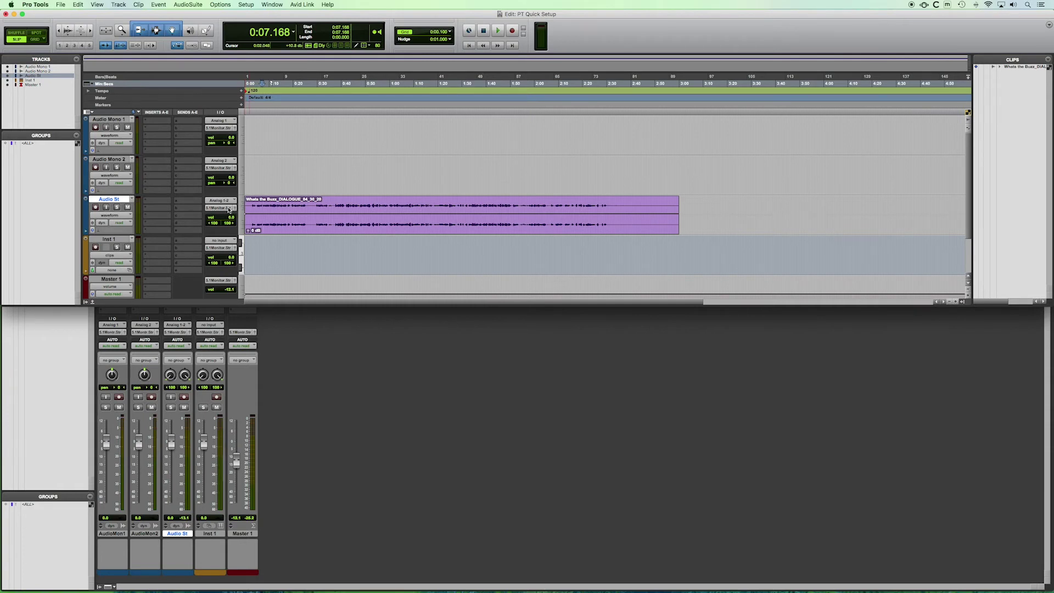
{"action": "left_click", "coordinate": [225, 209]}
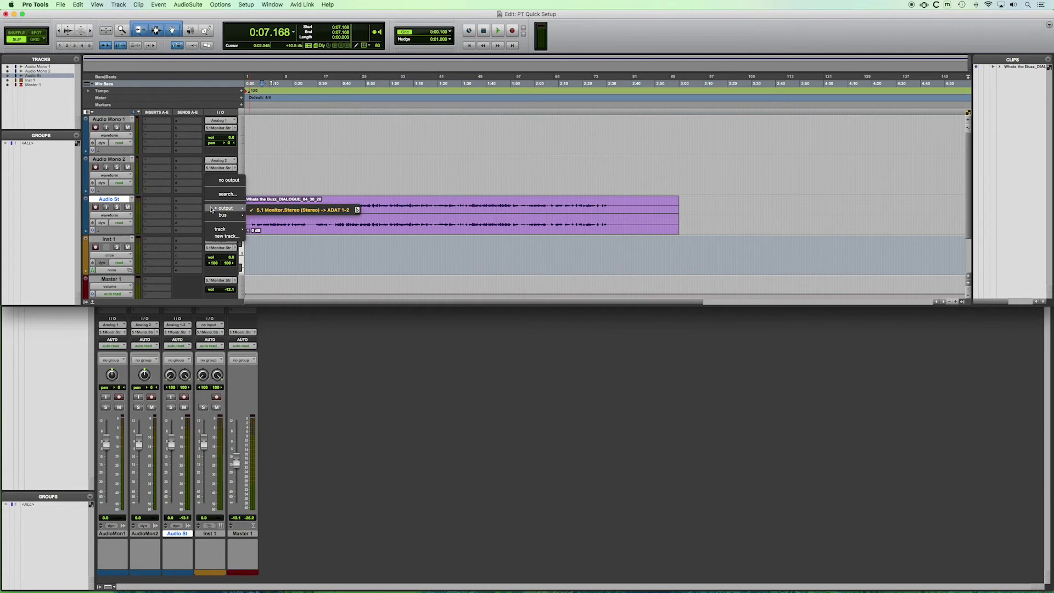
{"action": "left_click", "coordinate": [308, 360]}
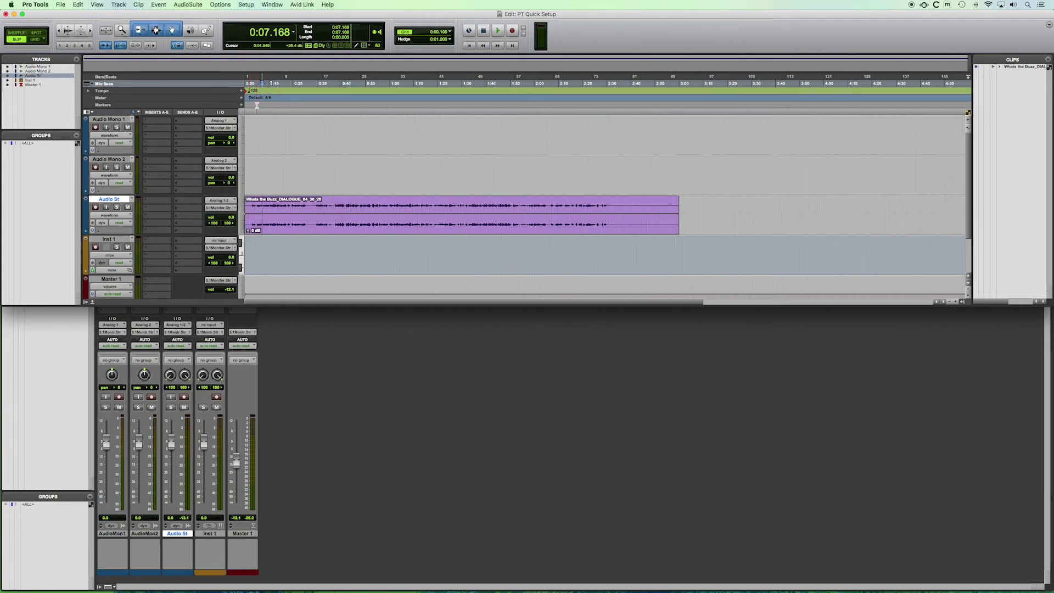
{"action": "left_click", "coordinate": [246, 5]}
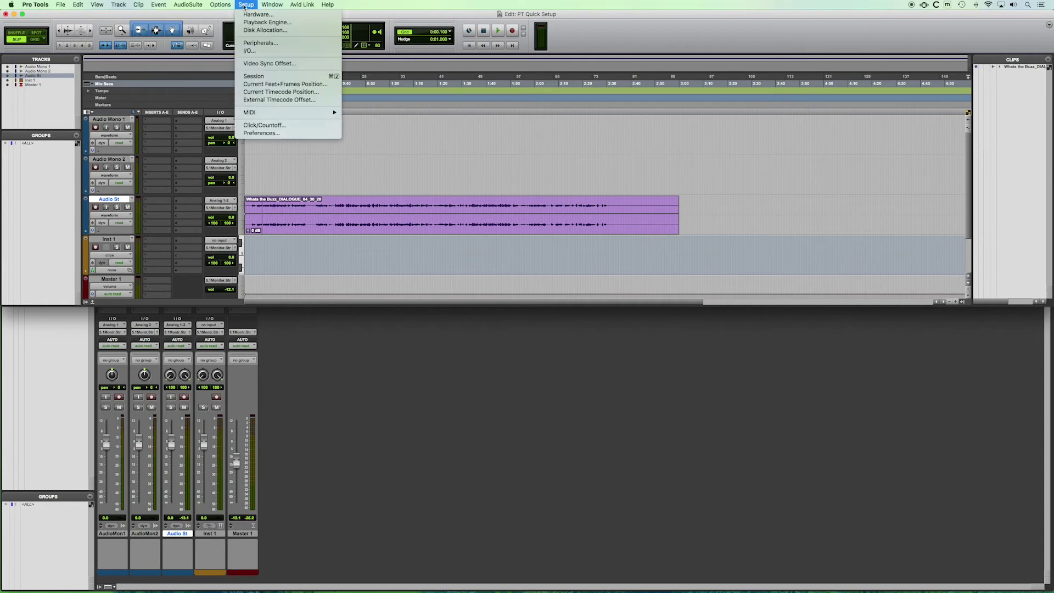
{"action": "left_click", "coordinate": [254, 52]}
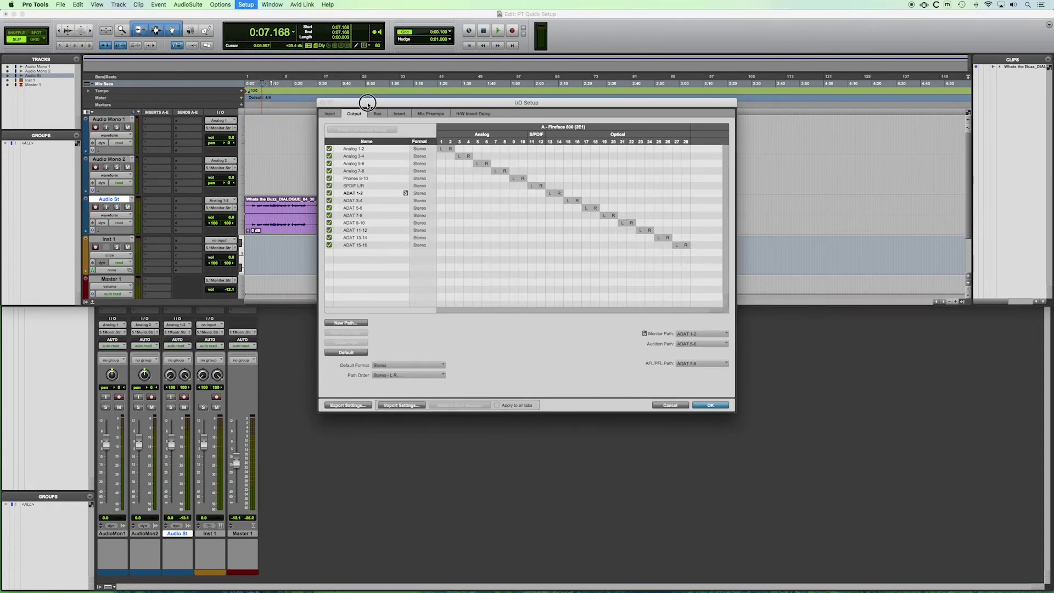
{"action": "left_click_drag", "start_coordinate": [366, 104], "coordinate": [357, 135]}
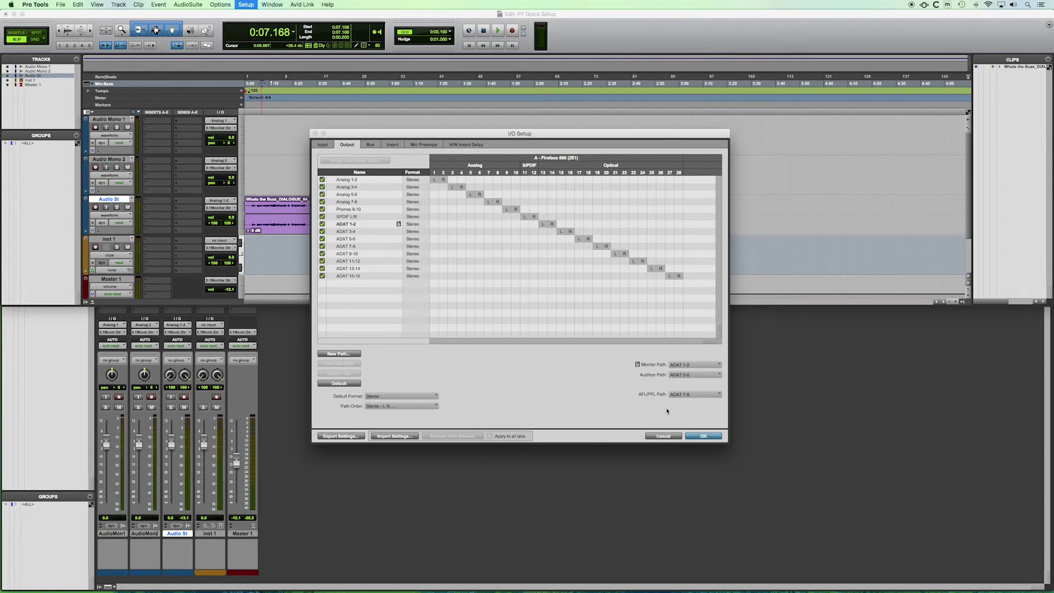
{"action": "left_click", "coordinate": [667, 437]}
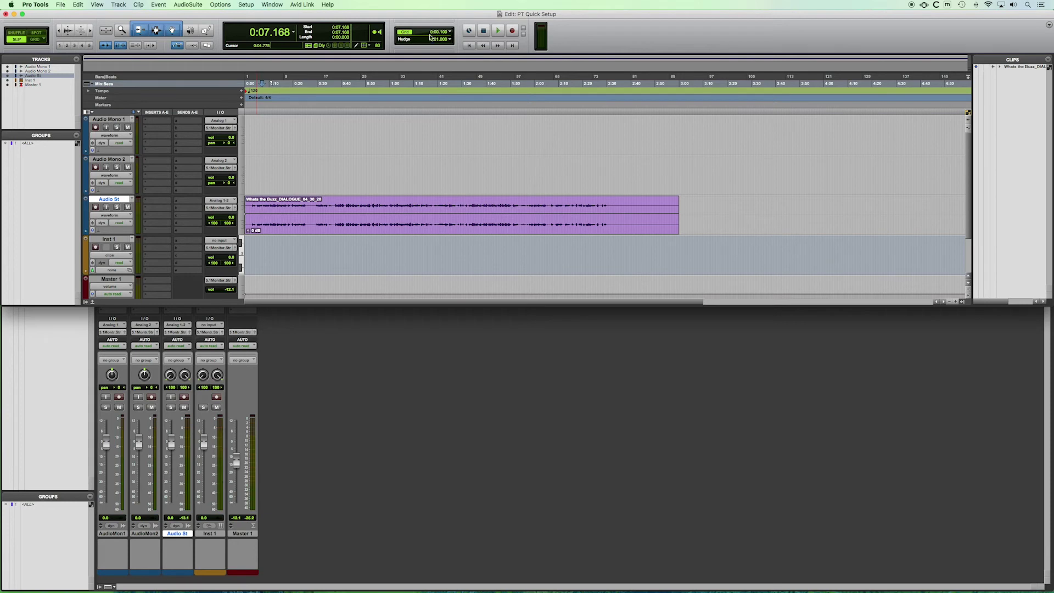
Step: Return the counter to 0:00.000 and choose File > Import > Video
{"action": "key", "text": "Return"}
{"action": "left_click", "coordinate": [59, 5]}
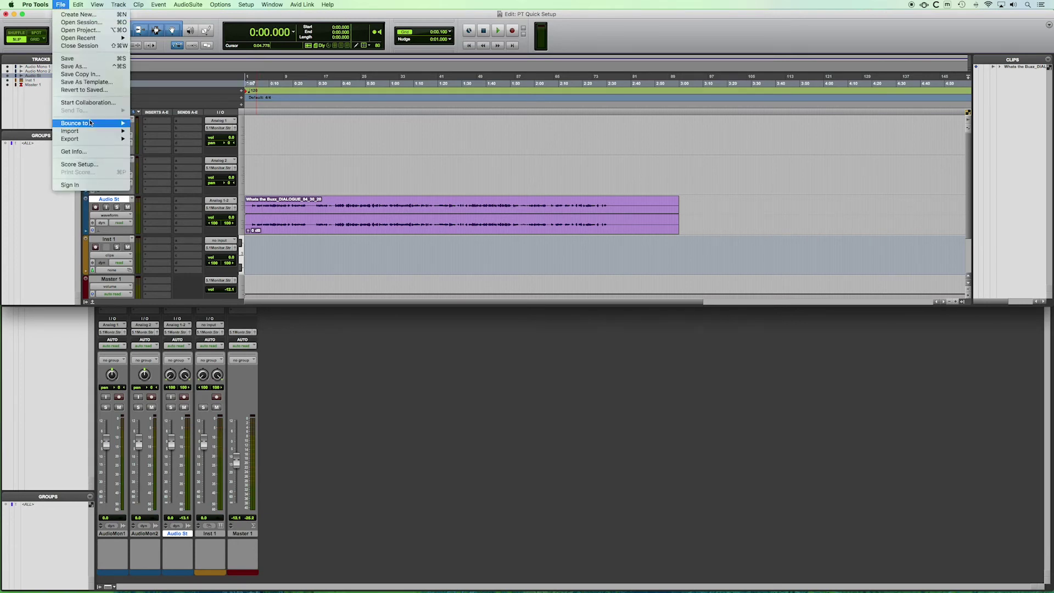
{"action": "mouse_move", "coordinate": [123, 133]}
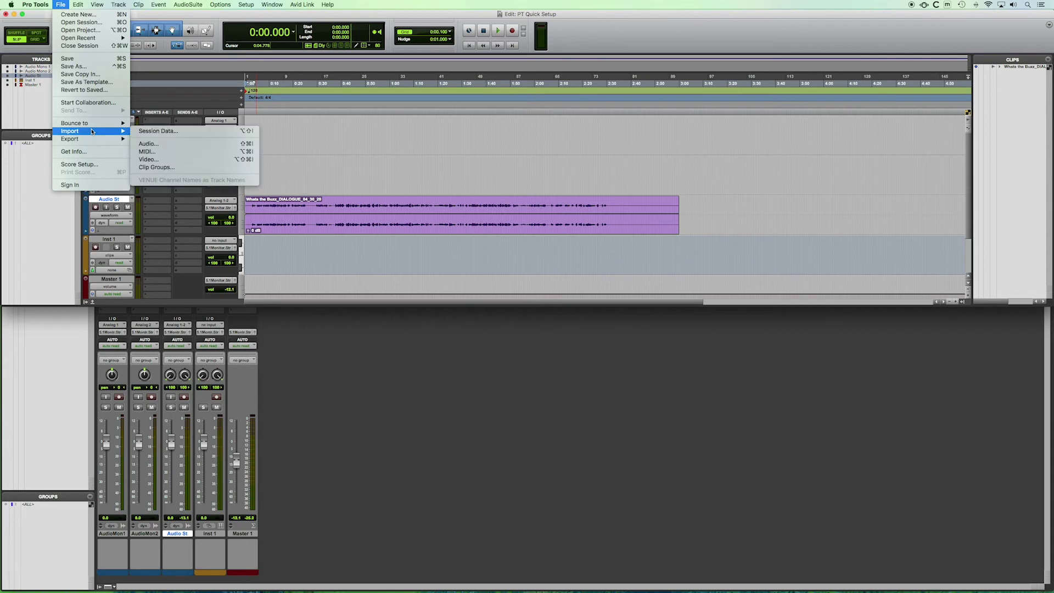
{"action": "left_click", "coordinate": [148, 159]}
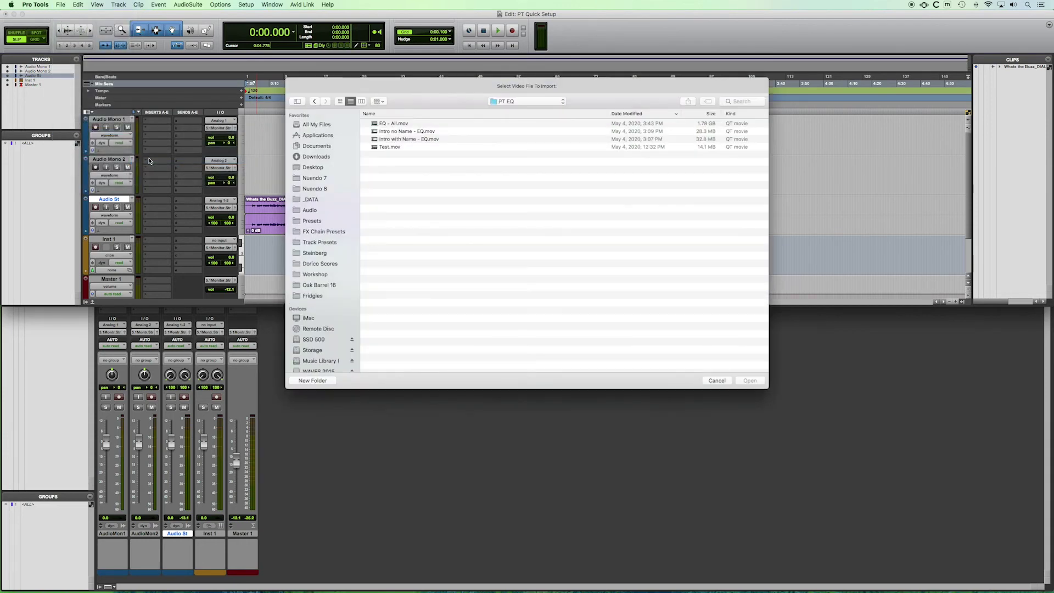
Step: Browse to SSD - 2TB_2 > Book Bee_PT_Proj > Video and pick the first What's the Buzz MP4
{"action": "left_click", "coordinate": [502, 102]}
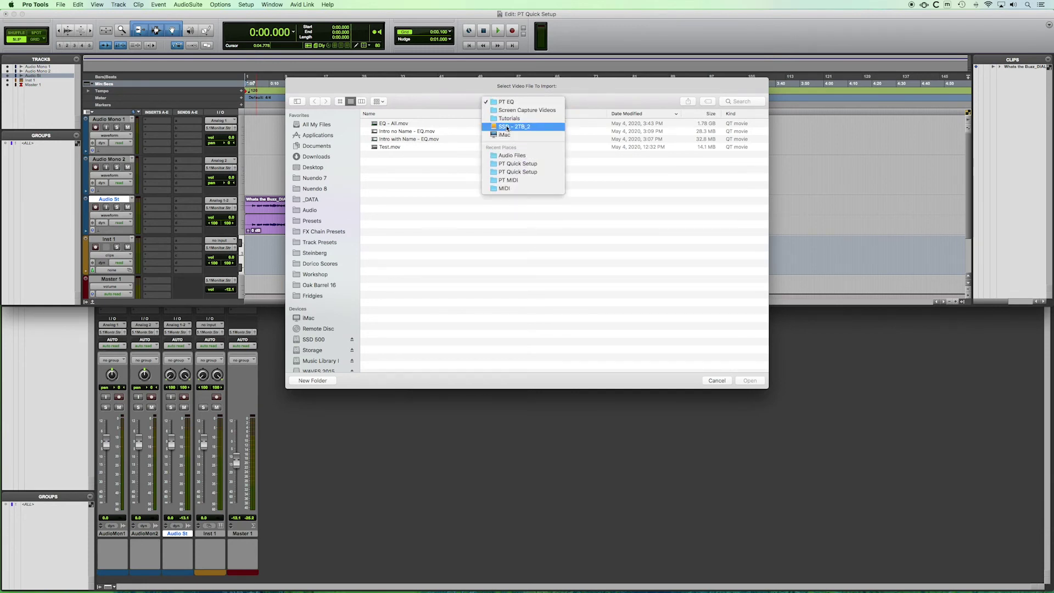
{"action": "left_click", "coordinate": [514, 127]}
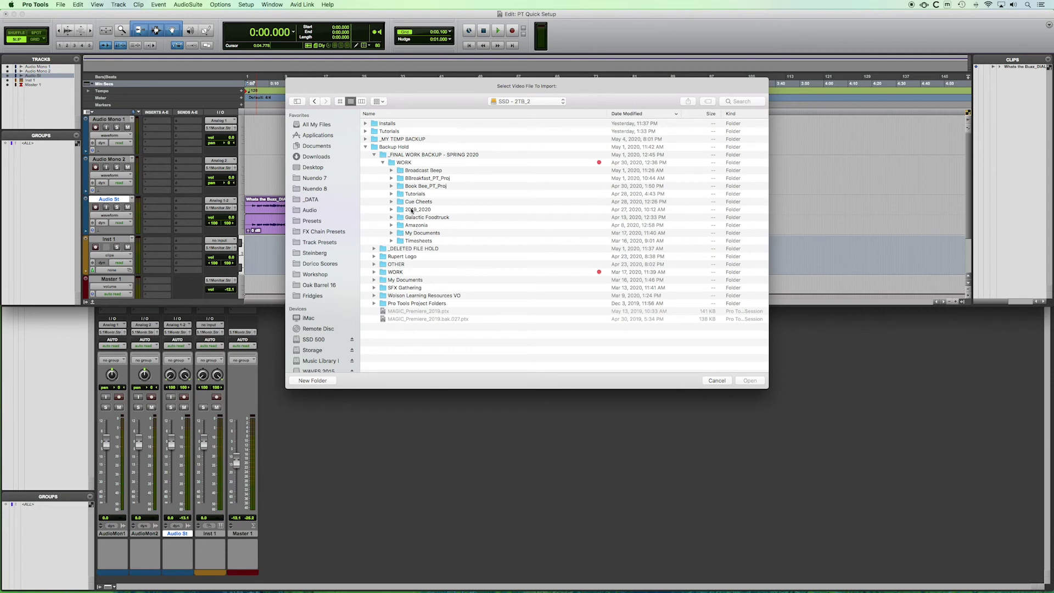
{"action": "double_click", "coordinate": [412, 186]}
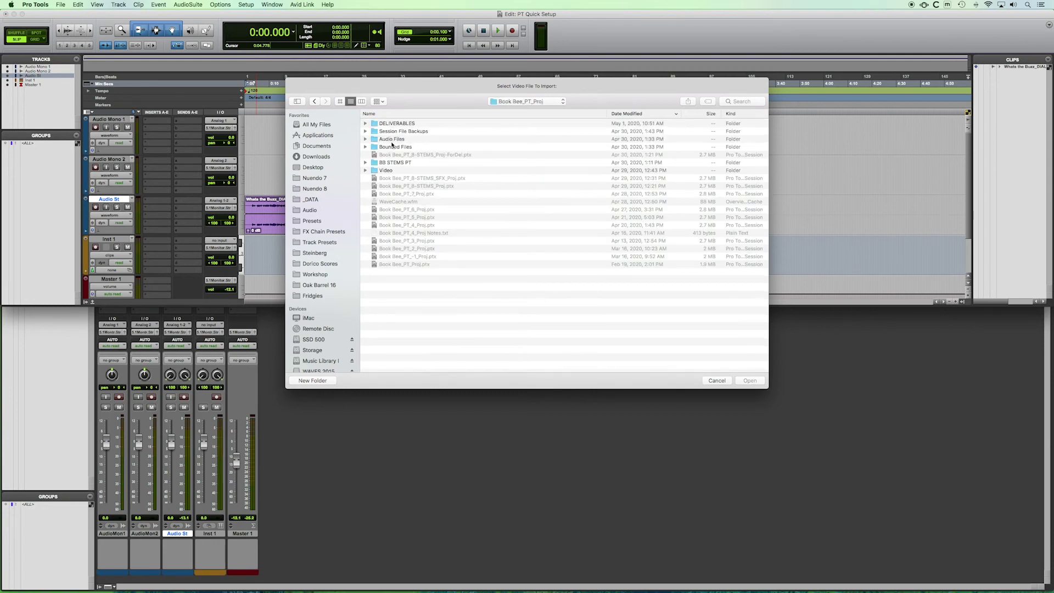
{"action": "double_click", "coordinate": [381, 171]}
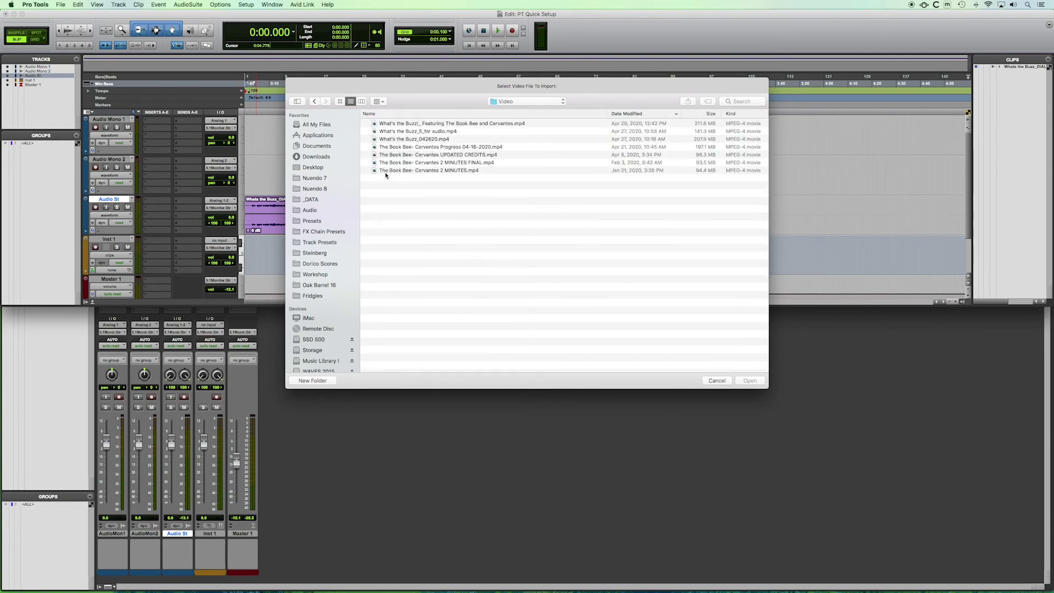
{"action": "double_click", "coordinate": [445, 124]}
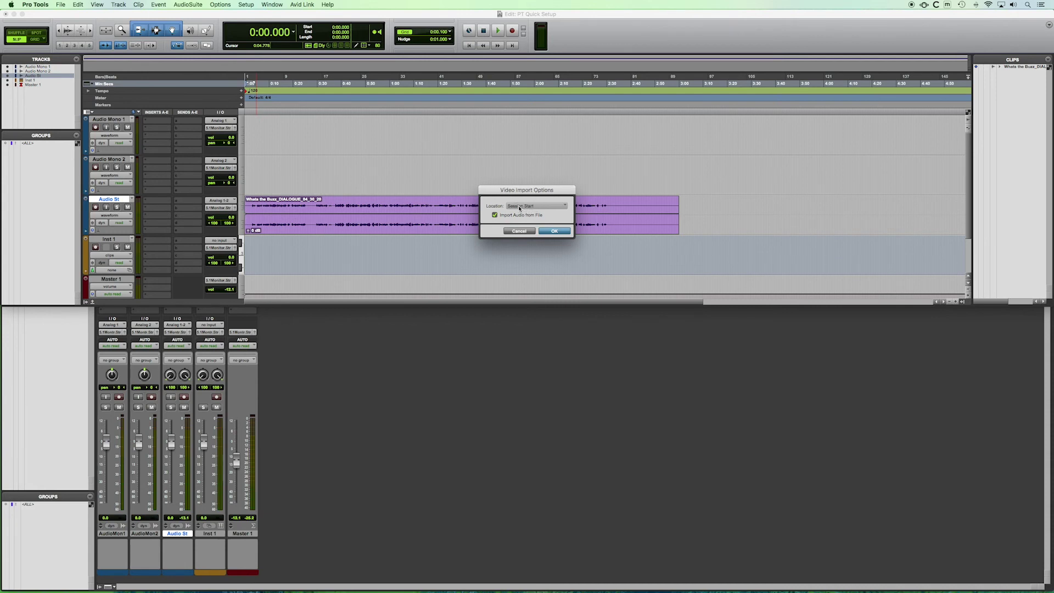
Step: Import the video at Session Start with its audio, saving the audio into Audio Files
{"action": "left_click", "coordinate": [520, 207]}
{"action": "left_click", "coordinate": [497, 194]}
{"action": "left_click", "coordinate": [550, 231]}
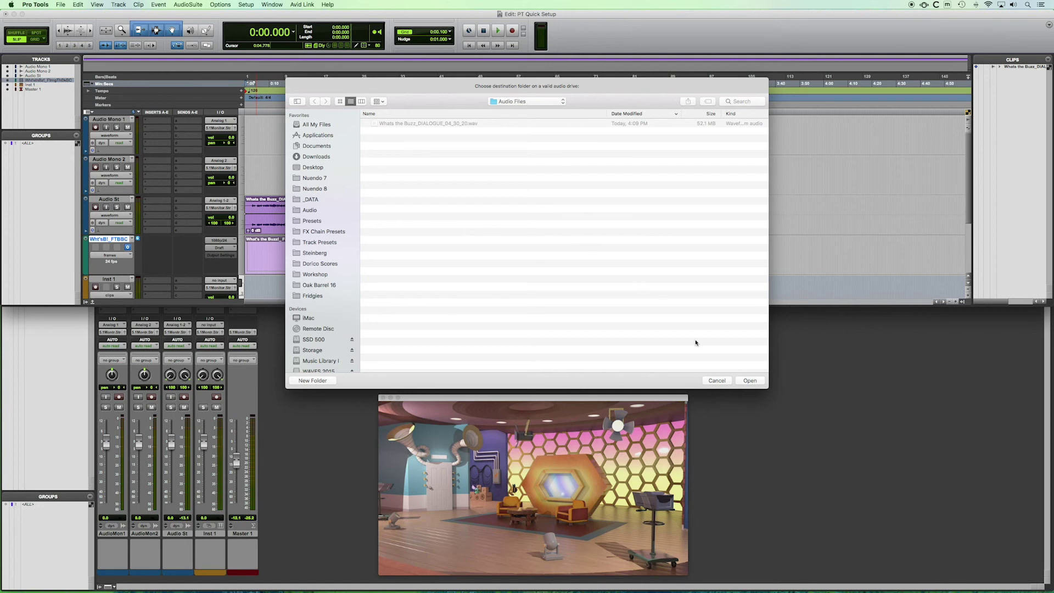
{"action": "left_click", "coordinate": [749, 381]}
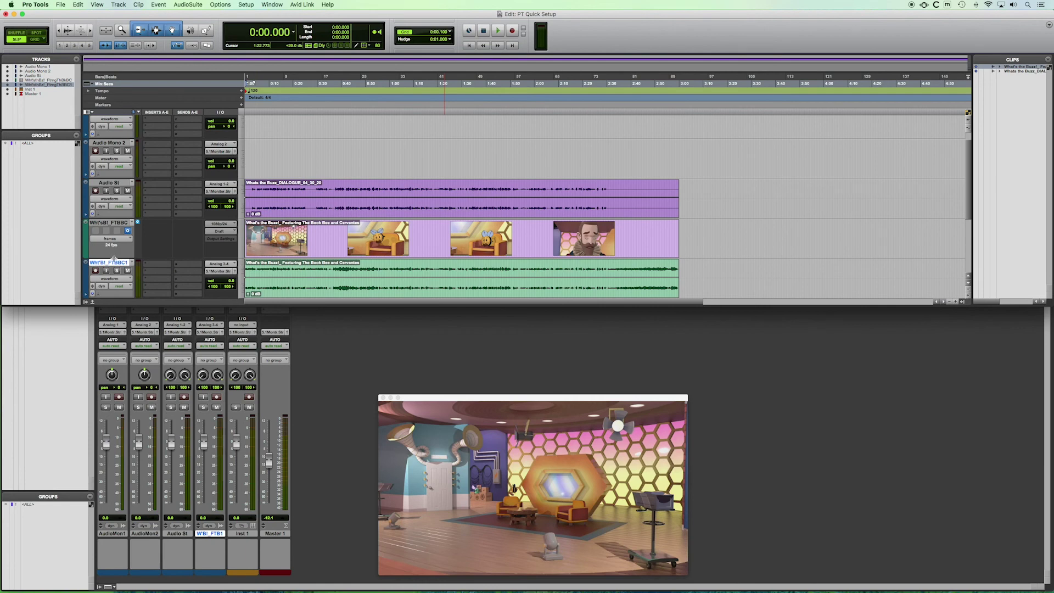
Step: Move the video and its audio track to the top of the list and mute Audio St
{"action": "left_click", "coordinate": [108, 223]}
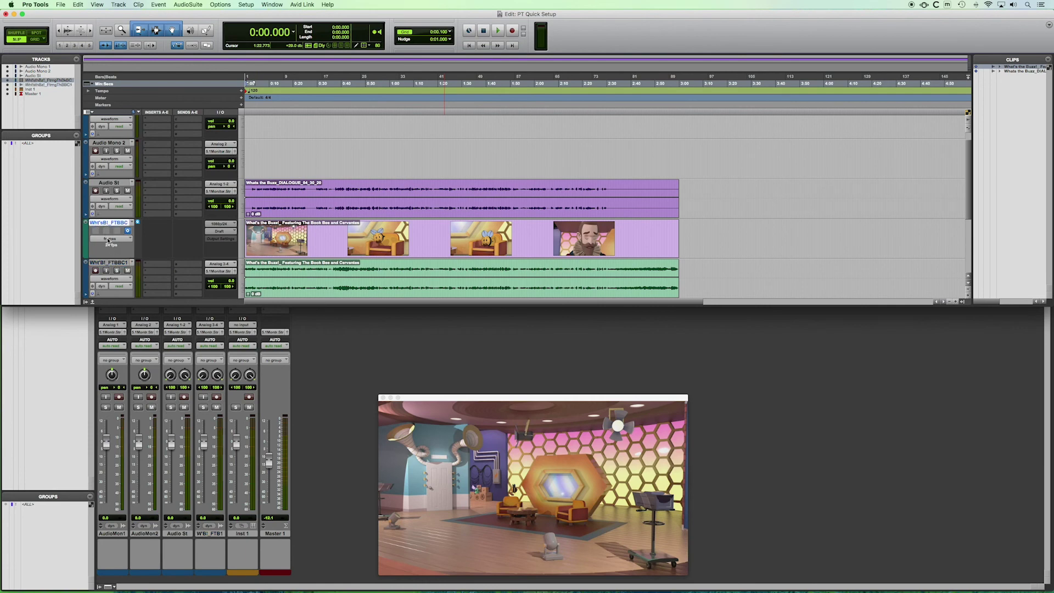
{"action": "left_click", "coordinate": [110, 262], "text": "shift"}
{"action": "left_click_drag", "start_coordinate": [110, 225], "coordinate": [121, 119]}
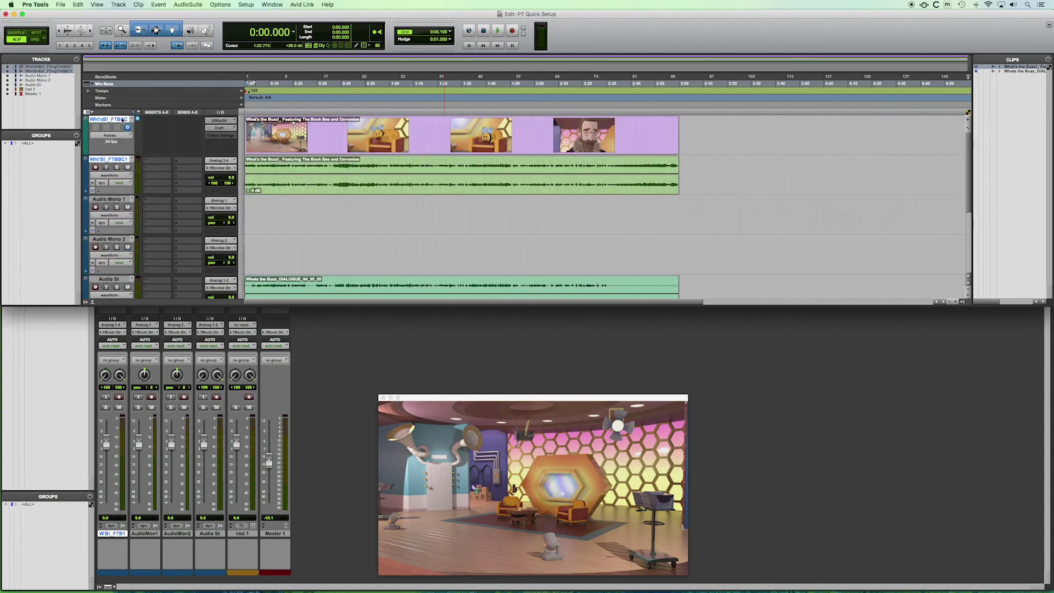
{"action": "left_click", "coordinate": [128, 287]}
Step: Reposition the video window up and left, play to check sync, then mute the video's audio track
{"action": "left_click_drag", "start_coordinate": [498, 398], "coordinate": [425, 314]}
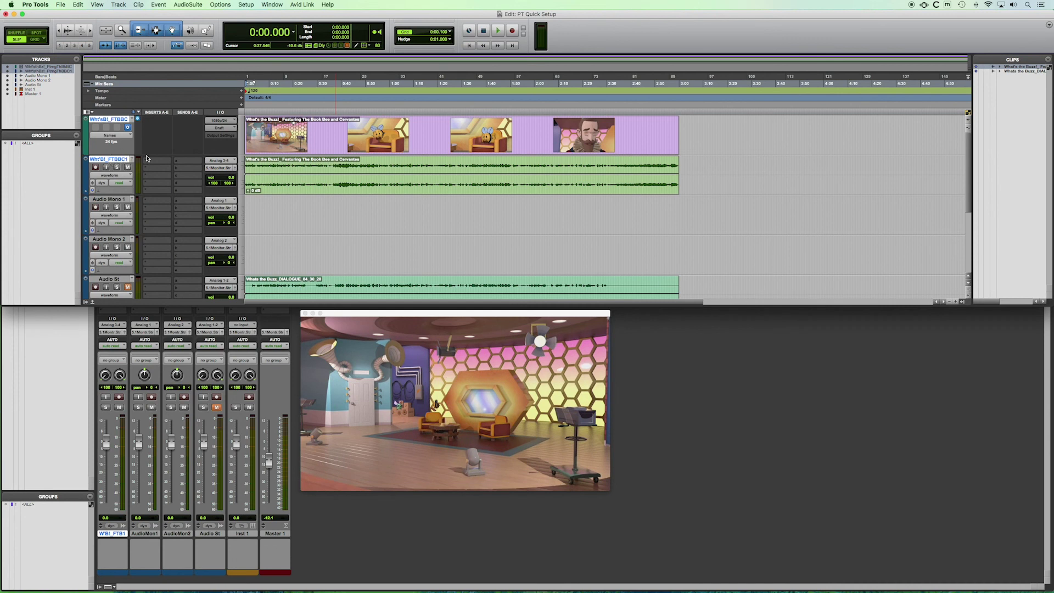
{"action": "key", "text": "space"}
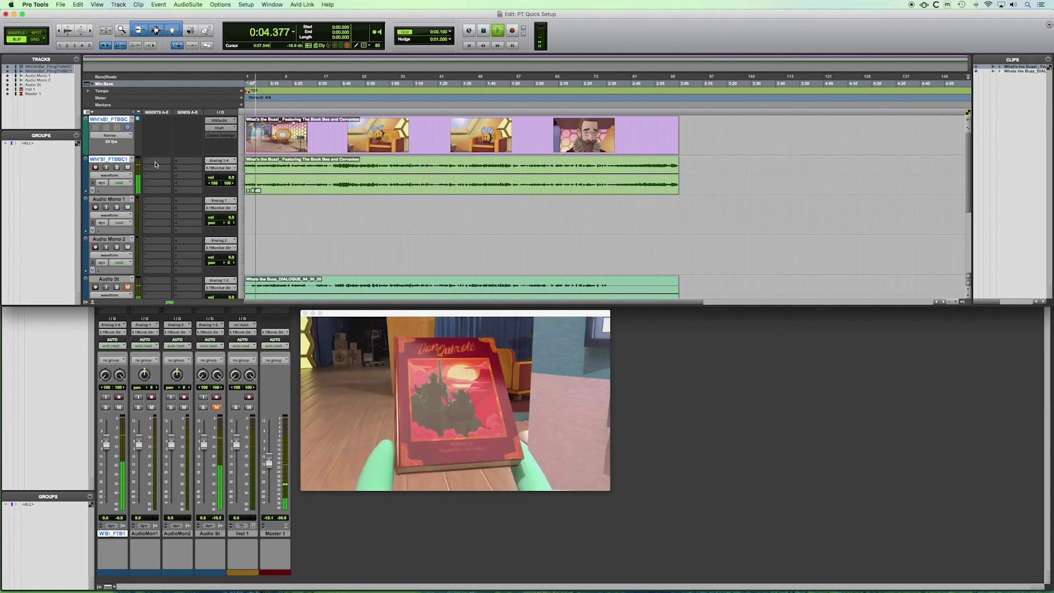
{"action": "key", "text": "space"}
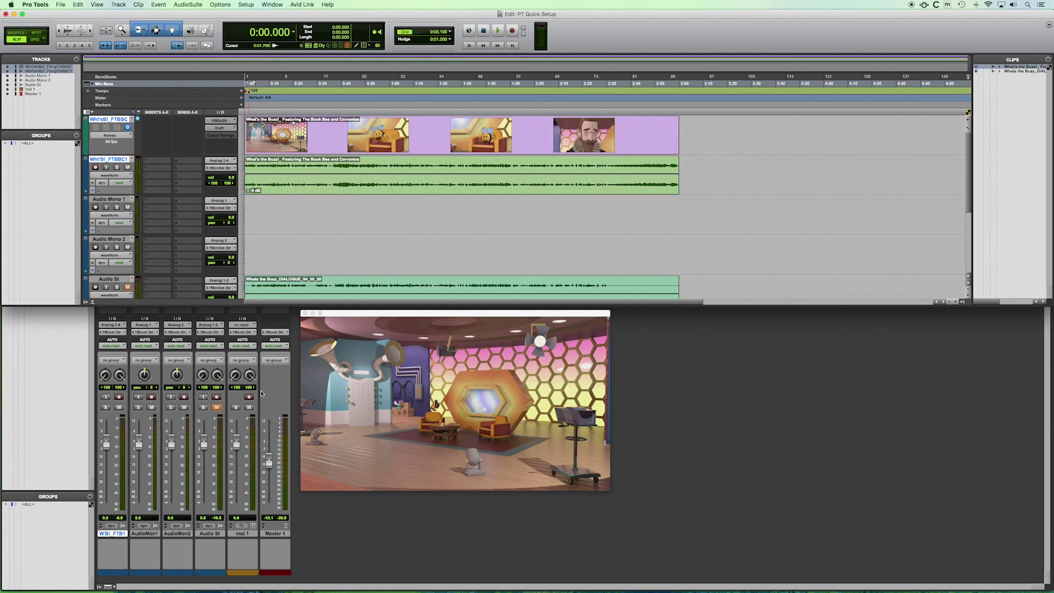
{"action": "left_click", "coordinate": [128, 167]}
Step: Browse the plug-in list for an Inst 1 insert, then dismiss it without choosing one
{"action": "scroll", "coordinate": [308, 235], "scroll_direction": "down", "scroll_amount": 5}
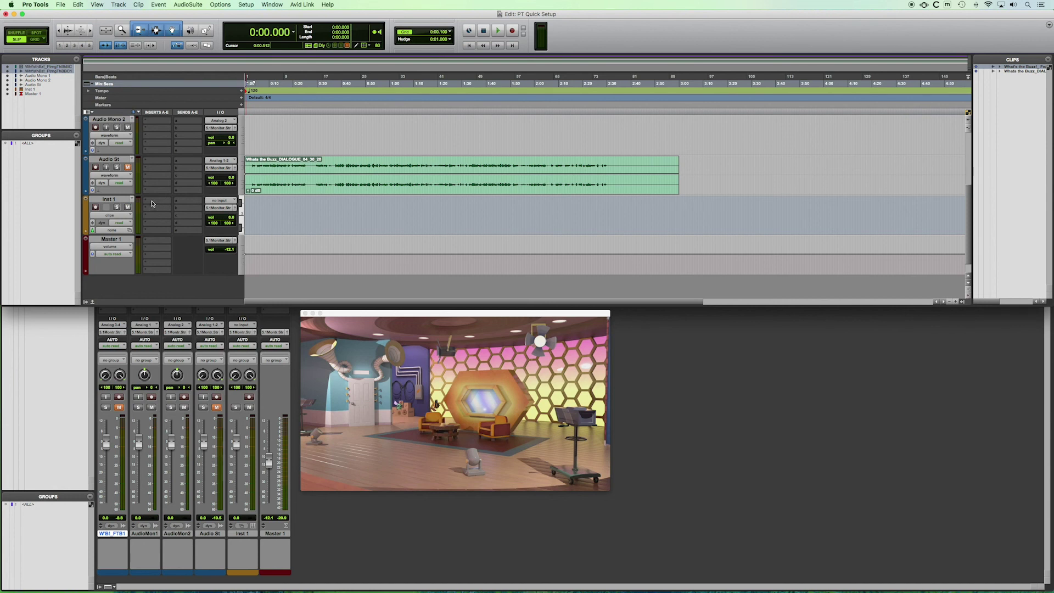
{"action": "left_click", "coordinate": [152, 203]}
{"action": "mouse_move", "coordinate": [201, 201]}
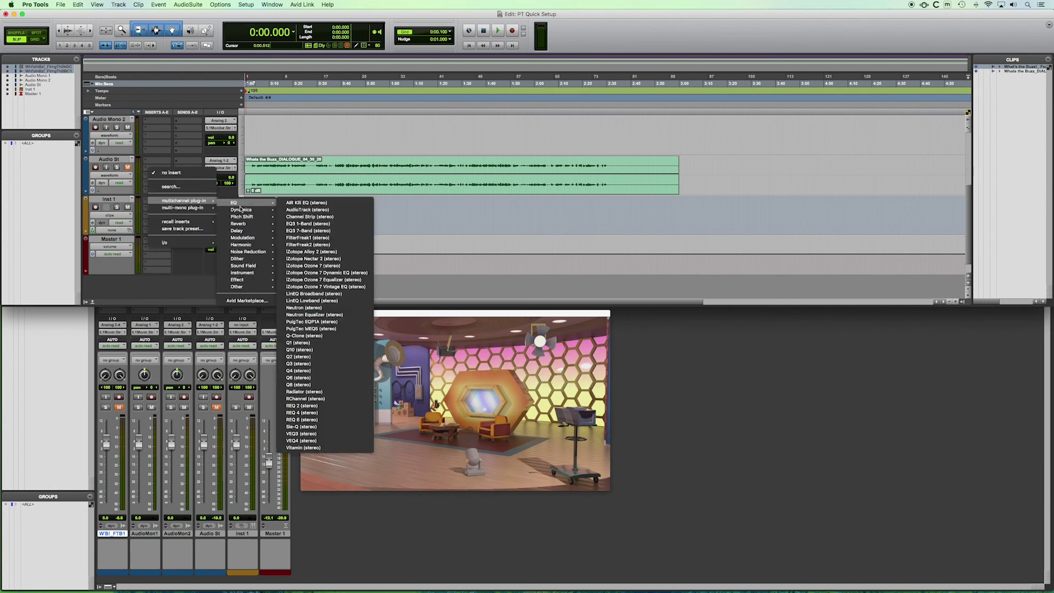
{"action": "mouse_move", "coordinate": [253, 273]}
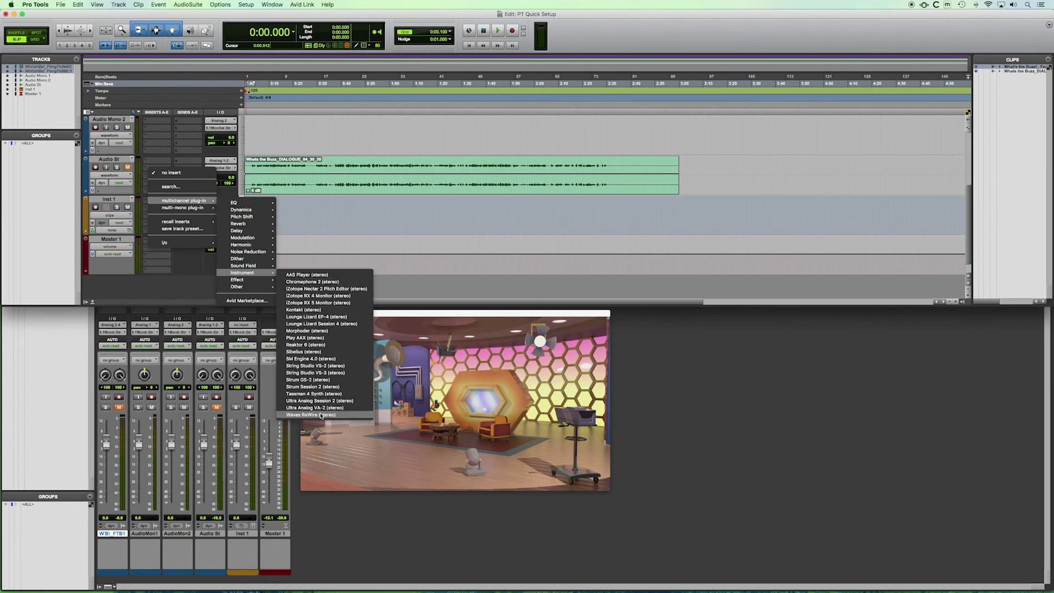
{"action": "left_click", "coordinate": [111, 200]}
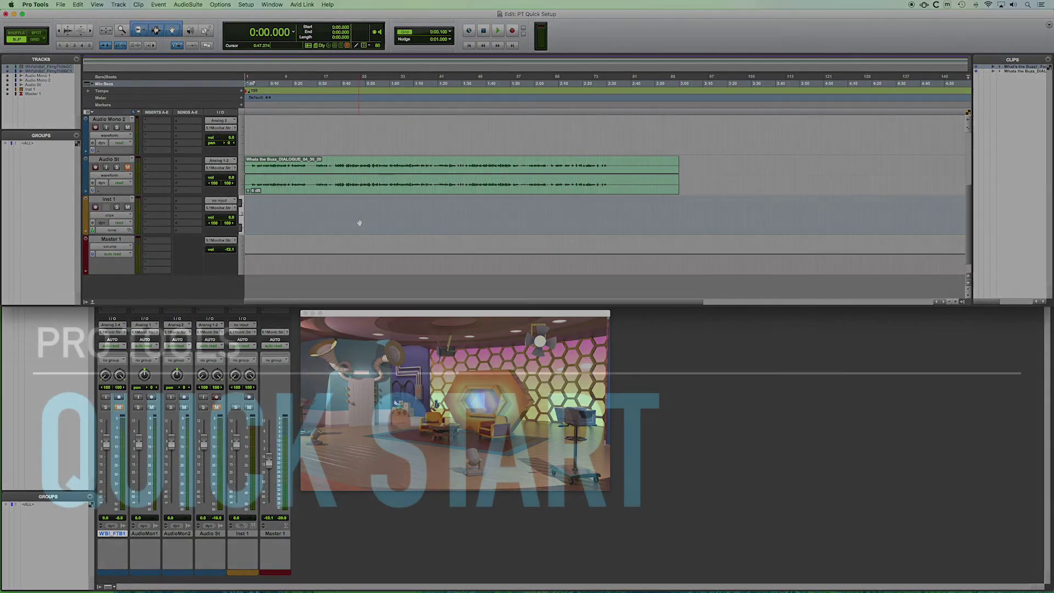